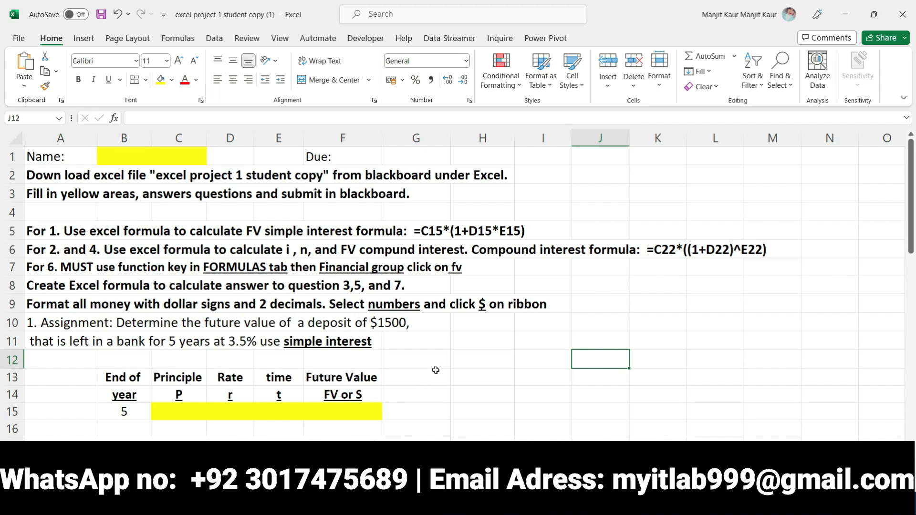
Step: Review the worksheet's instructions, the seven interest questions and their yellow answer cells
{"action": "scroll", "coordinate": [435, 370], "scroll_direction": "down", "scroll_amount": 6}
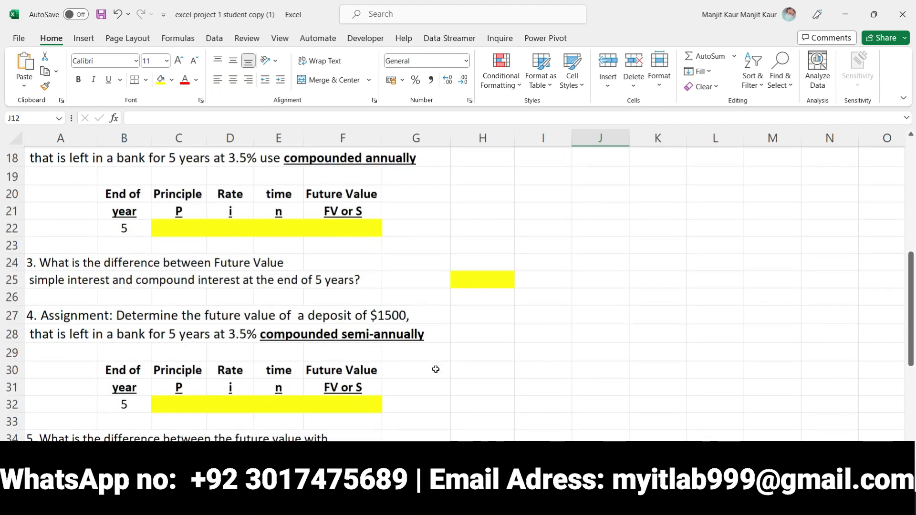
{"action": "scroll", "coordinate": [435, 369], "scroll_direction": "down", "scroll_amount": 7}
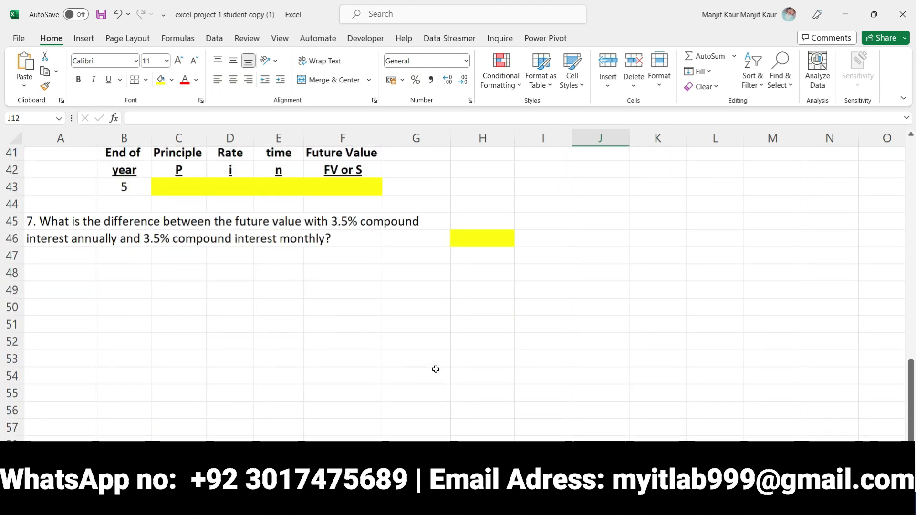
{"action": "scroll", "coordinate": [436, 369], "scroll_direction": "up", "scroll_amount": 12}
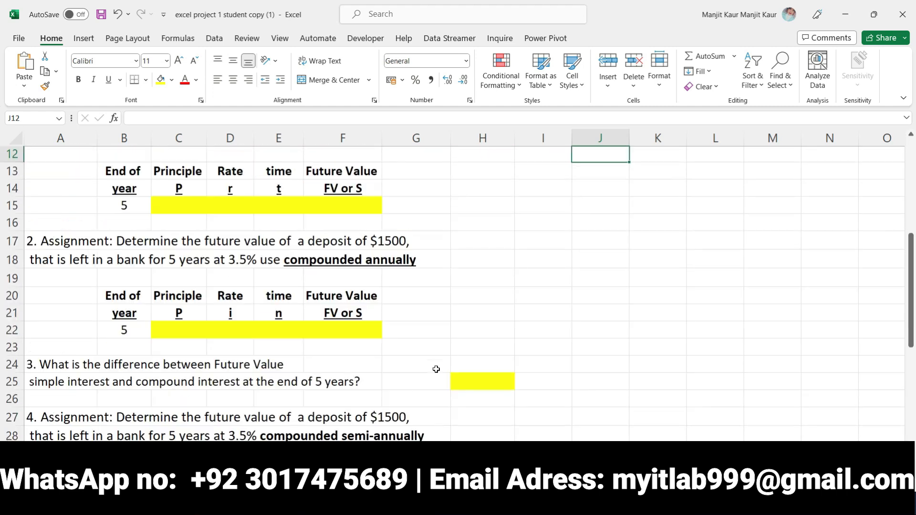
{"action": "scroll", "coordinate": [436, 369], "scroll_direction": "up", "scroll_amount": 1}
{"action": "left_click", "coordinate": [607, 200]}
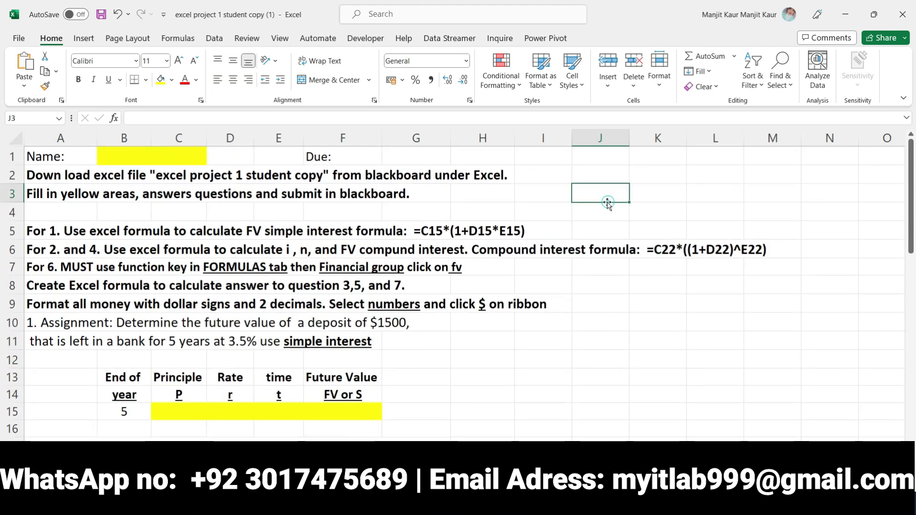
{"action": "left_click", "coordinate": [123, 156]}
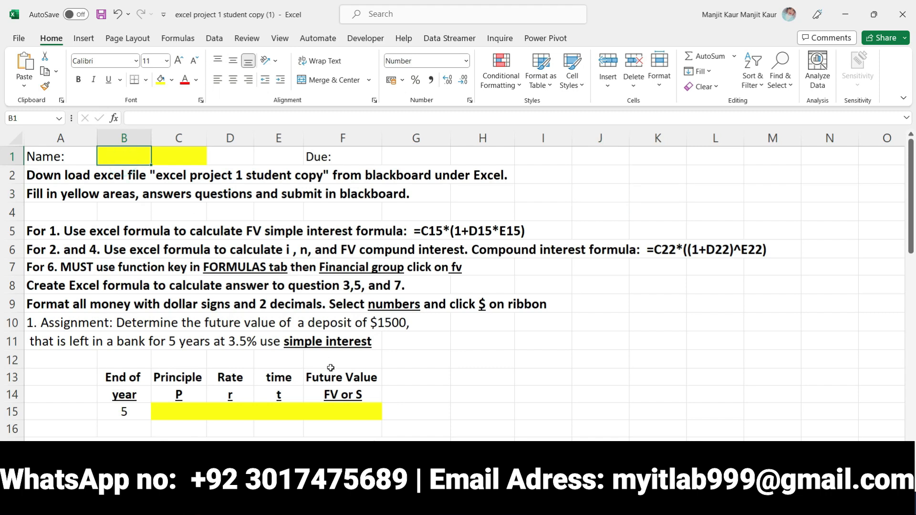
{"action": "scroll", "coordinate": [334, 377], "scroll_direction": "down", "scroll_amount": 2}
{"action": "left_click", "coordinate": [210, 311]}
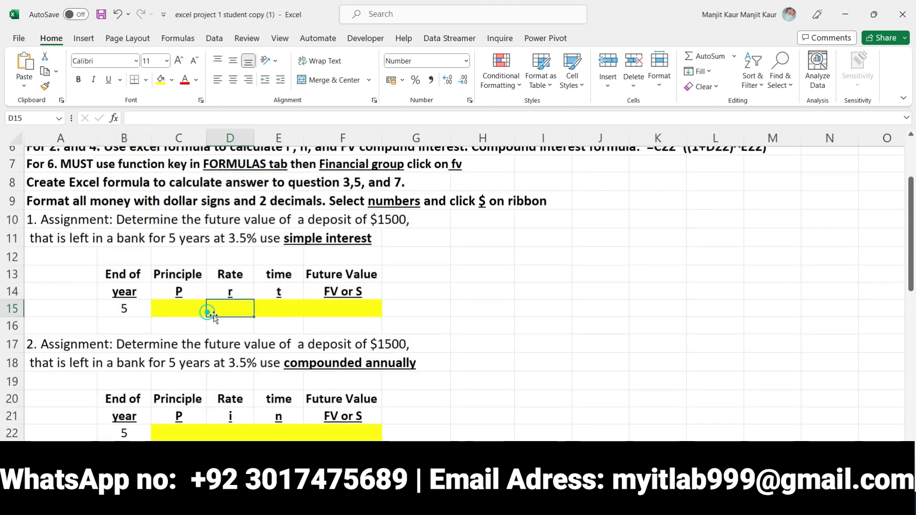
{"action": "scroll", "coordinate": [212, 315], "scroll_direction": "down", "scroll_amount": 2}
{"action": "left_click", "coordinate": [249, 336]}
{"action": "scroll", "coordinate": [448, 382], "scroll_direction": "down", "scroll_amount": 2}
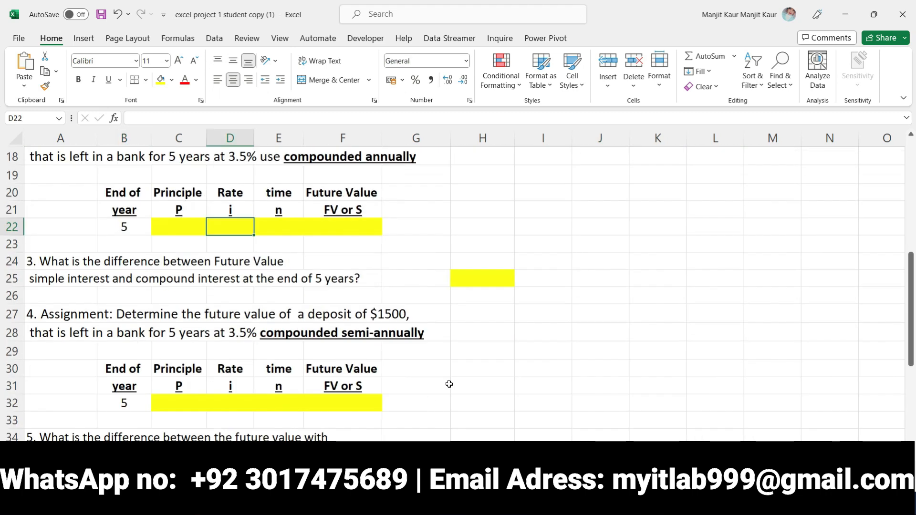
{"action": "left_click", "coordinate": [476, 279]}
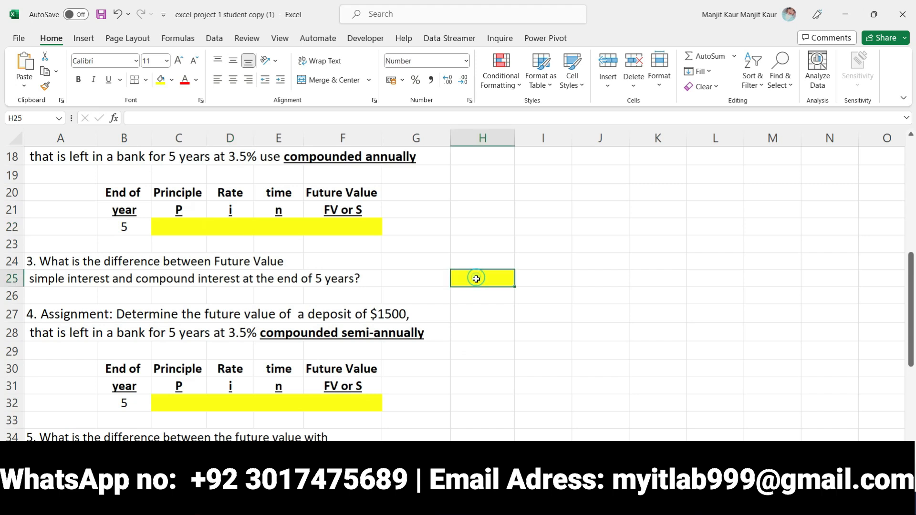
{"action": "left_click", "coordinate": [285, 392]}
{"action": "left_click", "coordinate": [472, 455]}
{"action": "scroll", "coordinate": [457, 294], "scroll_direction": "down", "scroll_amount": 7}
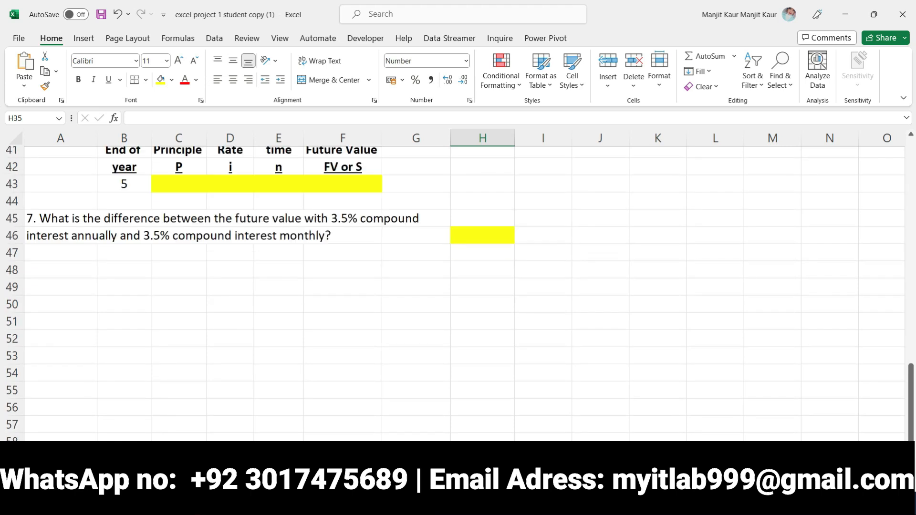
{"action": "scroll", "coordinate": [457, 294], "scroll_direction": "up", "scroll_amount": 7}
{"action": "scroll", "coordinate": [457, 294], "scroll_direction": "up", "scroll_amount": 6}
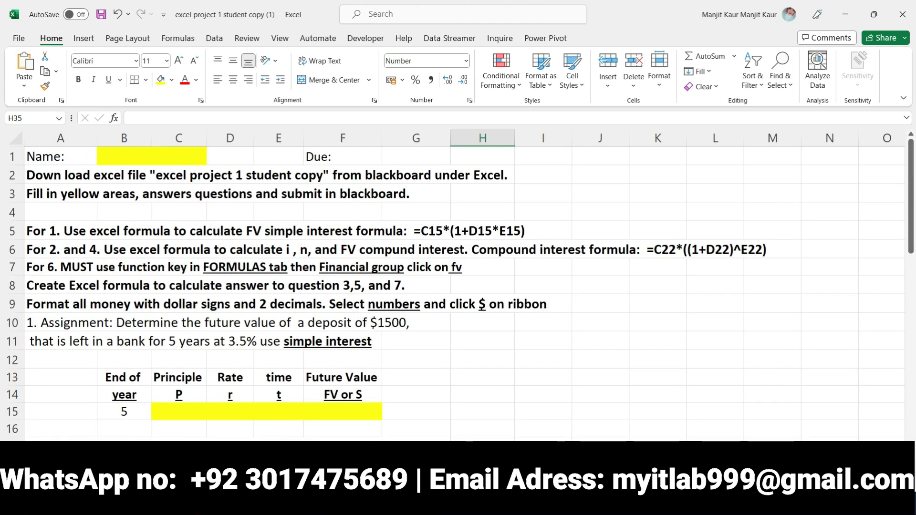
Step: Enter XYZ in the yellow name cell B1
{"action": "left_click", "coordinate": [134, 159]}
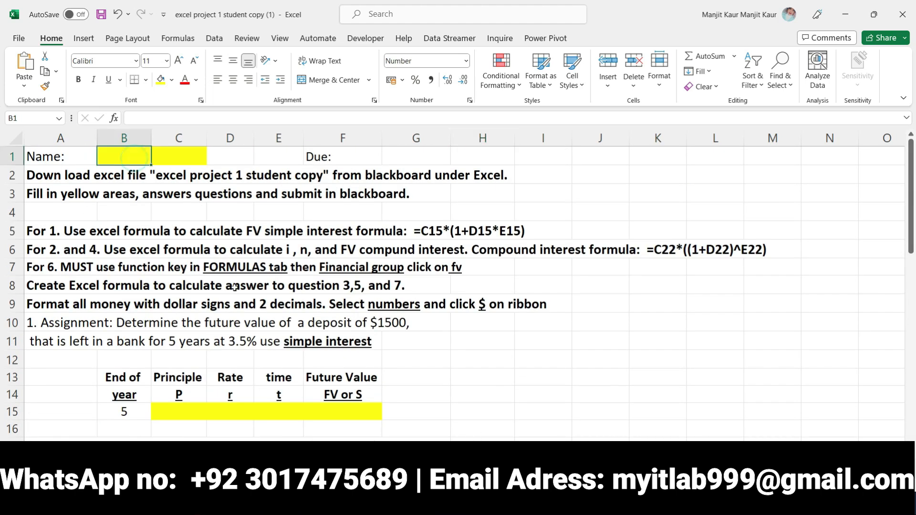
{"action": "type", "text": "XYZ"}
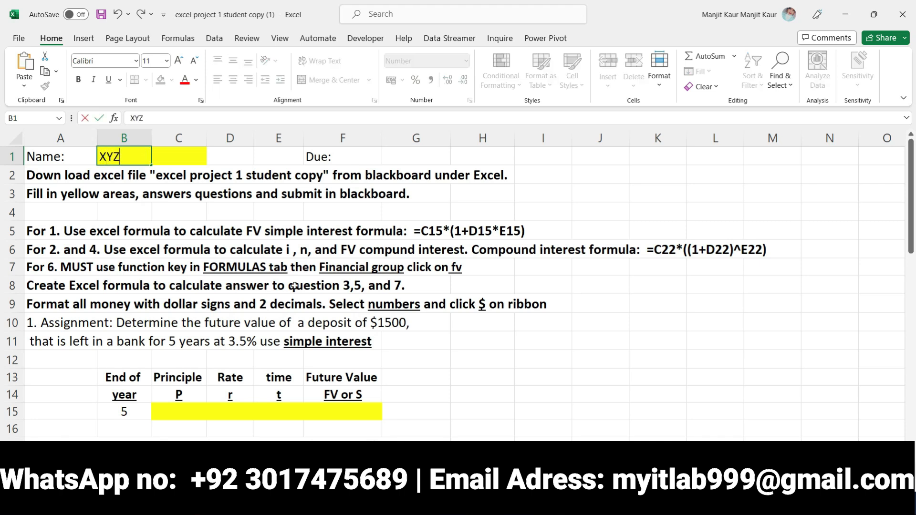
{"action": "left_click", "coordinate": [470, 212]}
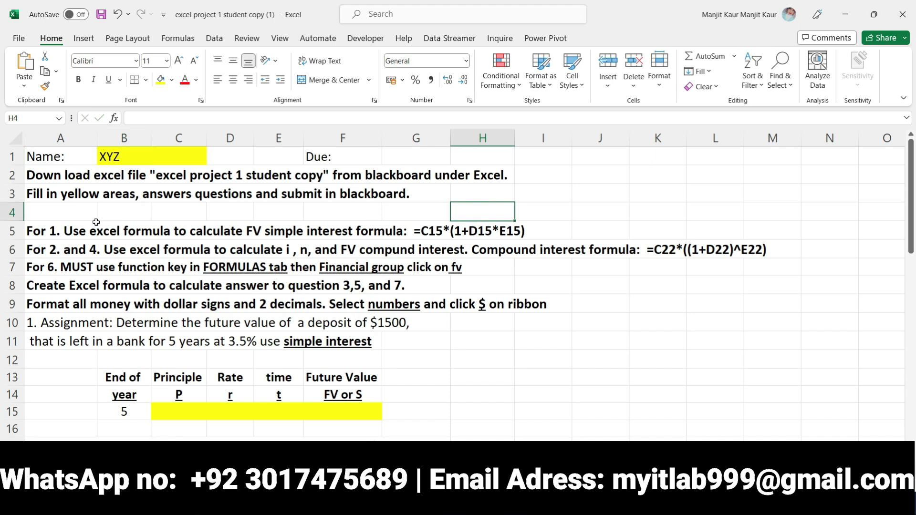
Step: Highlight cells C2:H2, covering the file name in the download instruction, with yellow fill
{"action": "left_click", "coordinate": [180, 215]}
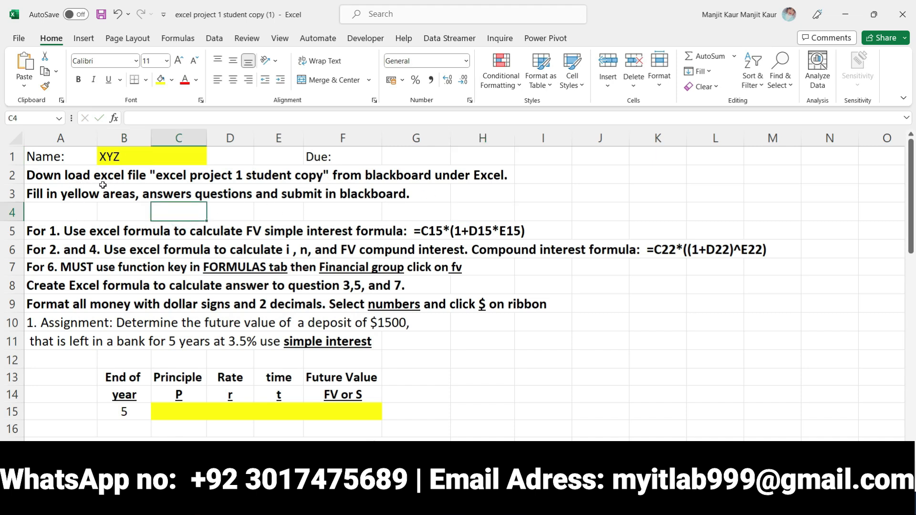
{"action": "left_click_drag", "start_coordinate": [157, 177], "coordinate": [299, 181]}
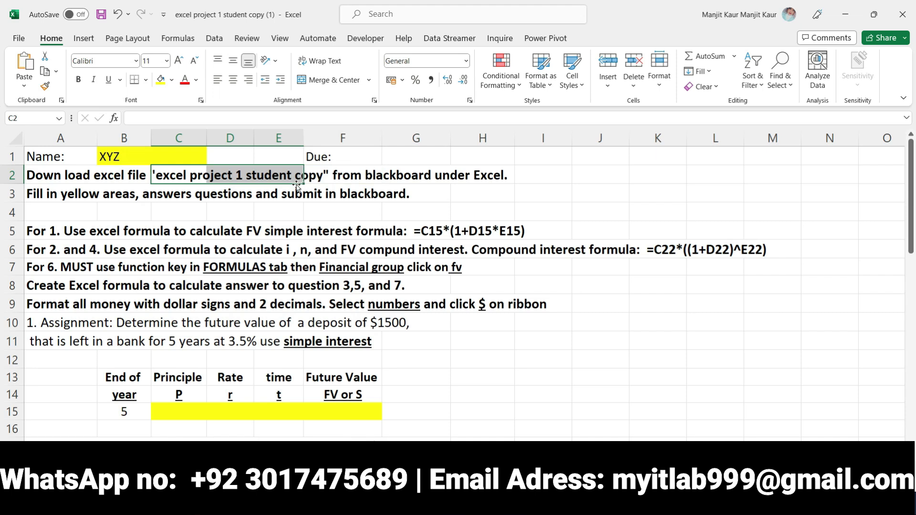
{"action": "key", "text": "shift+Right"}
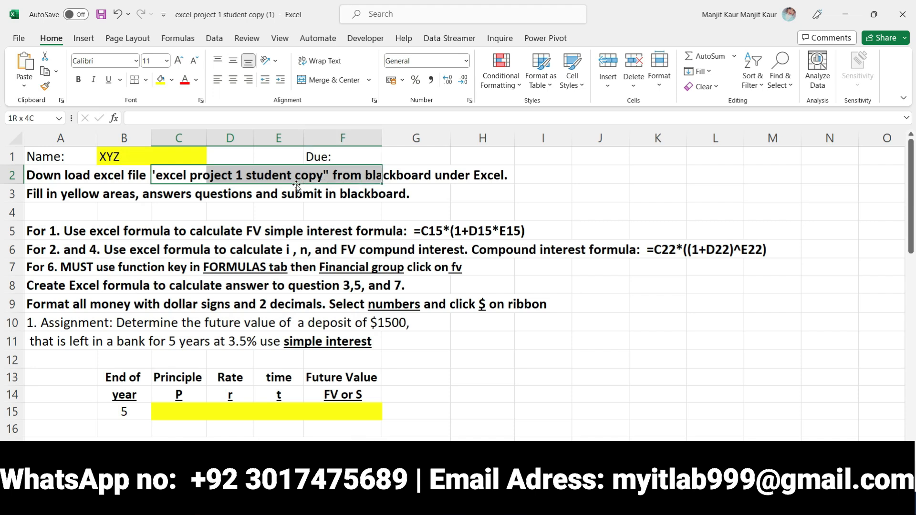
{"action": "key", "text": "shift+Right"}
{"action": "key", "text": "shift+Left"}
{"action": "key", "text": "shift+Left"}
{"action": "key", "text": "shift+Right"}
{"action": "key", "text": "shift+Right"}
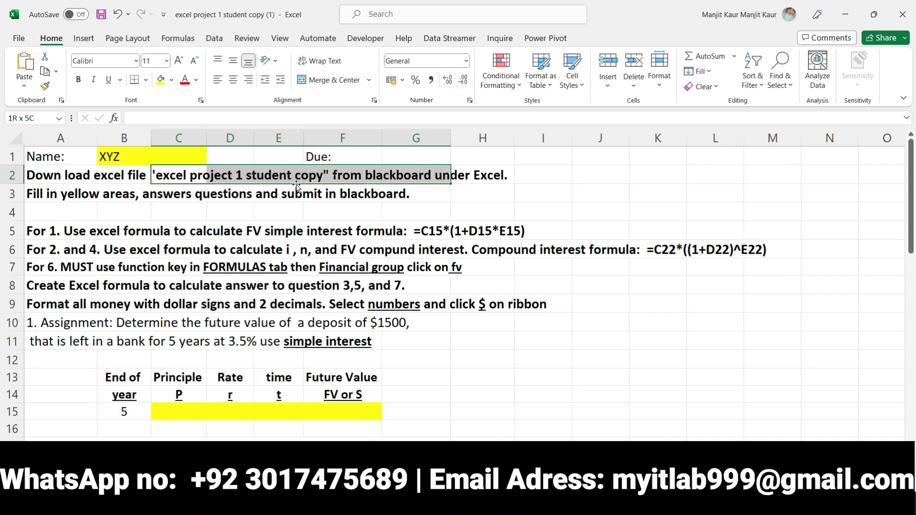
{"action": "key", "text": "shift+Right"}
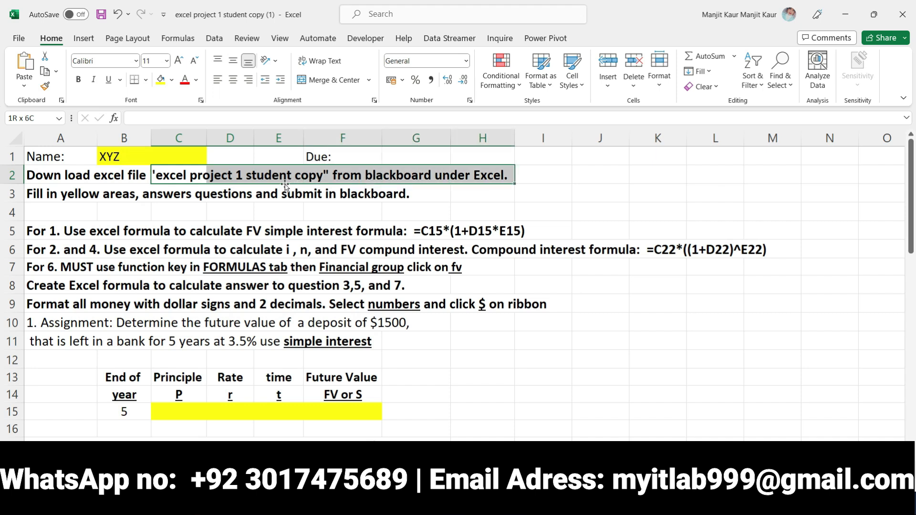
{"action": "left_click", "coordinate": [159, 80]}
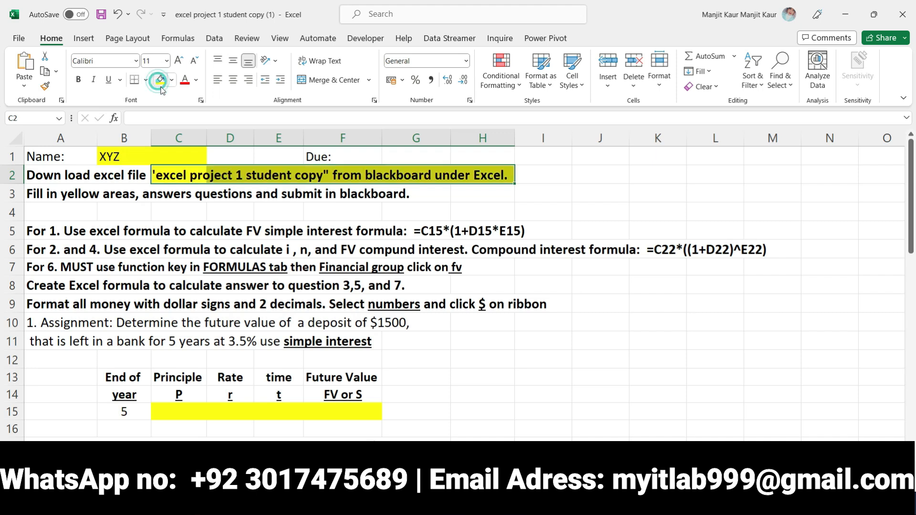
{"action": "left_click", "coordinate": [560, 208]}
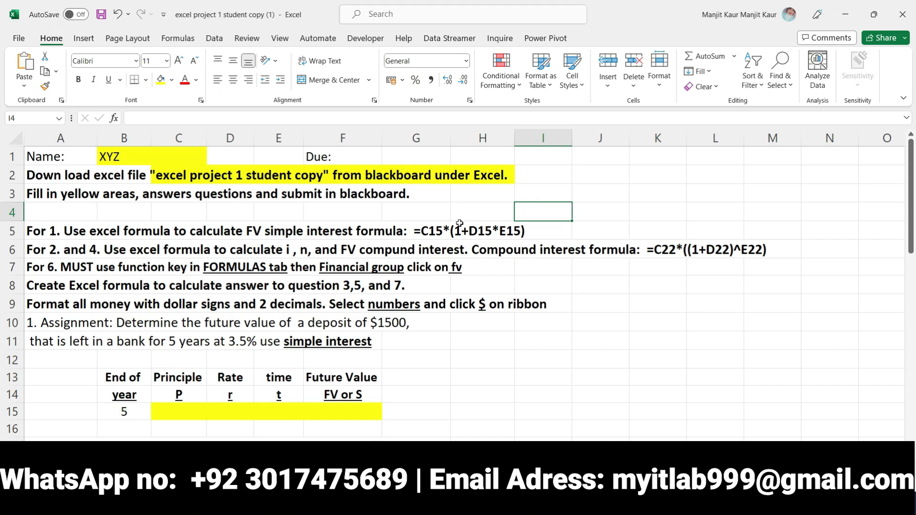
Step: Highlight cells G5:I5, covering the simple interest formula in the instructions, with yellow fill
{"action": "left_click_drag", "start_coordinate": [421, 232], "coordinate": [518, 233]}
{"action": "left_click", "coordinate": [160, 80]}
{"action": "left_click", "coordinate": [557, 209]}
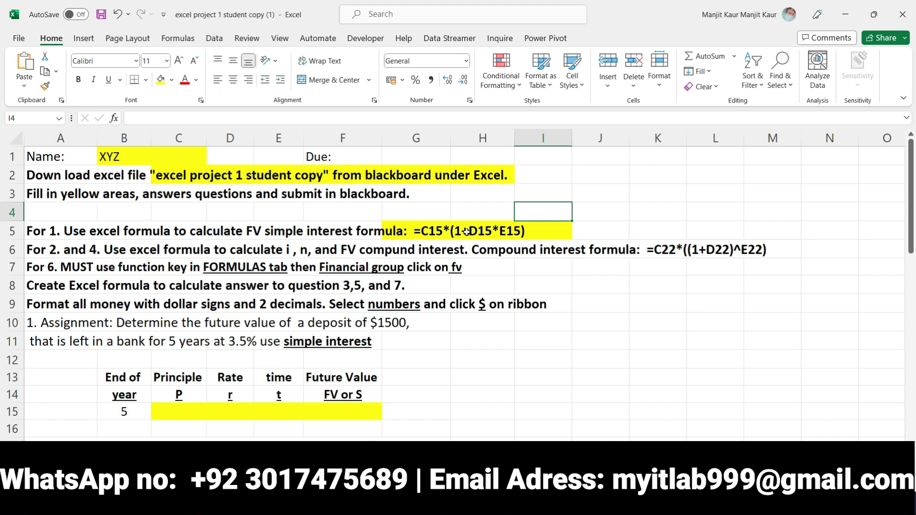
Step: Examine the instructions in rows 5 to 9 alongside the assignment questions they apply to
{"action": "scroll", "coordinate": [506, 306], "scroll_direction": "down", "scroll_amount": 1}
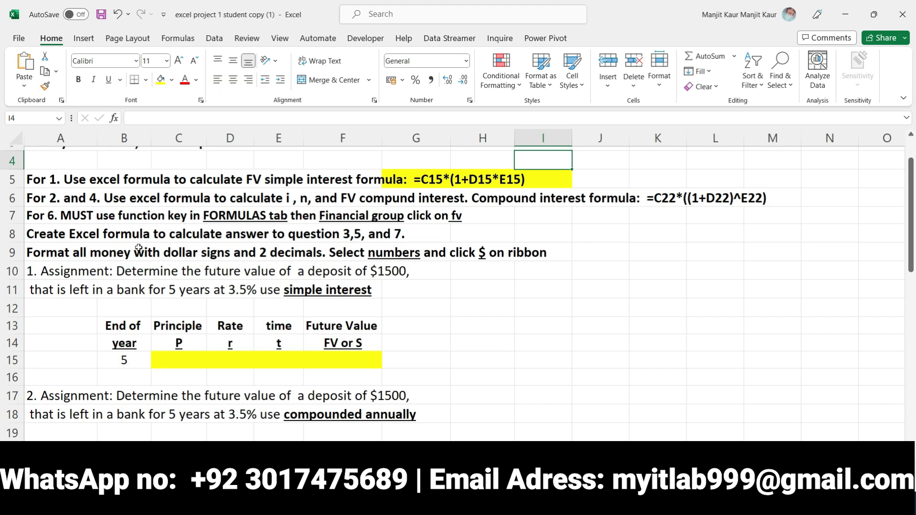
{"action": "scroll", "coordinate": [223, 306], "scroll_direction": "down", "scroll_amount": 3}
{"action": "scroll", "coordinate": [142, 287], "scroll_direction": "down", "scroll_amount": 4}
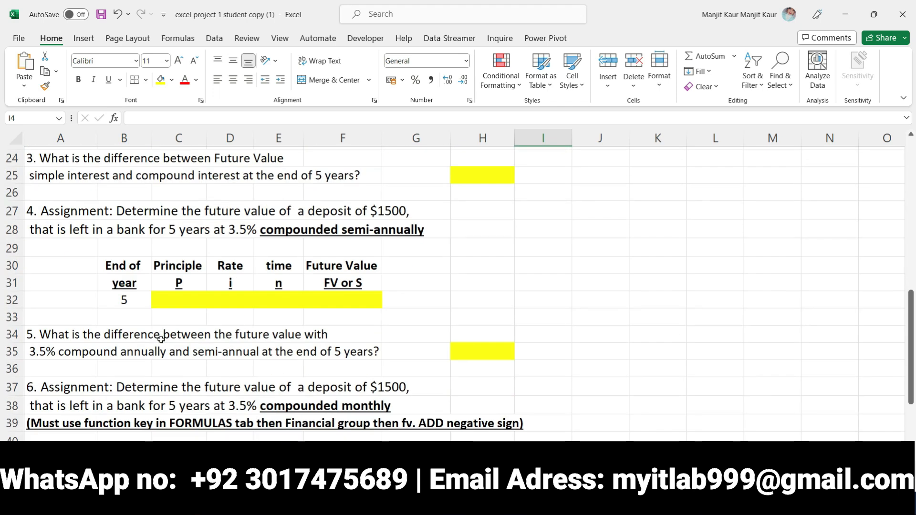
{"action": "scroll", "coordinate": [68, 268], "scroll_direction": "up", "scroll_amount": 8}
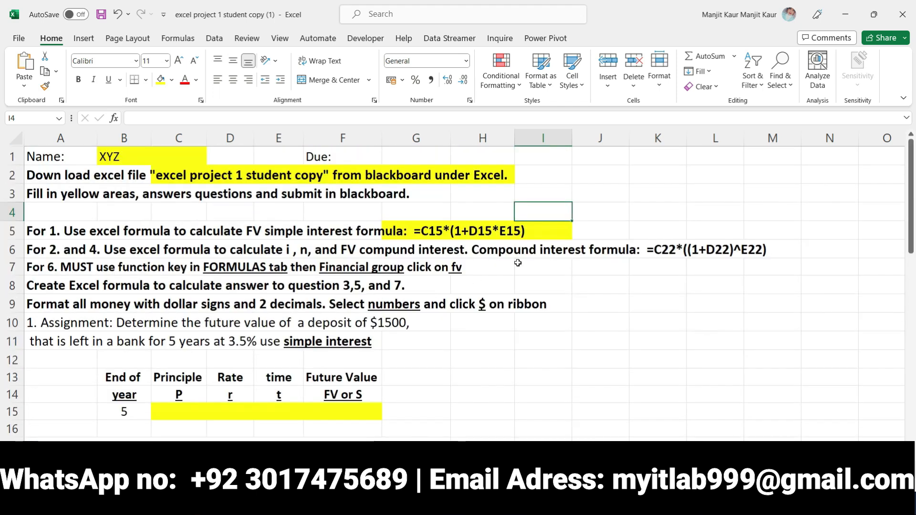
{"action": "left_click", "coordinate": [603, 225]}
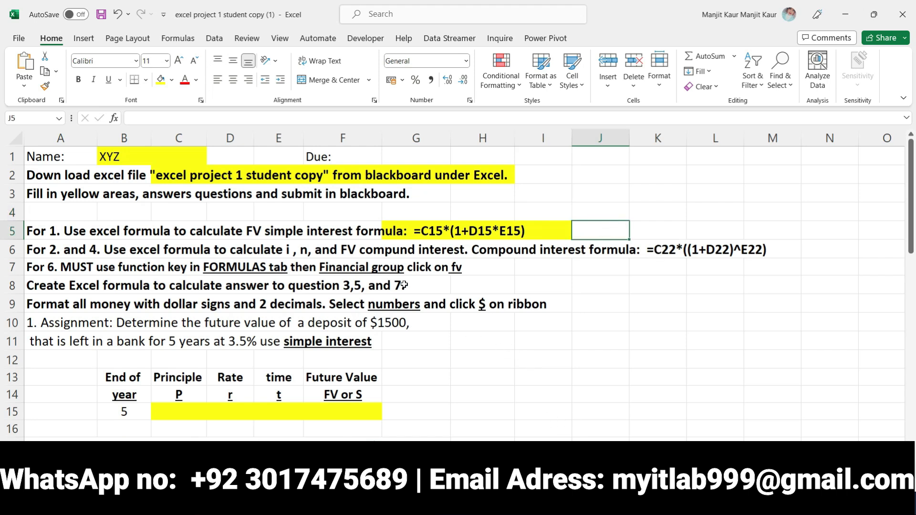
{"action": "scroll", "coordinate": [423, 245], "scroll_direction": "down", "scroll_amount": 2}
{"action": "scroll", "coordinate": [420, 252], "scroll_direction": "up", "scroll_amount": 2}
{"action": "scroll", "coordinate": [419, 257], "scroll_direction": "down", "scroll_amount": 1}
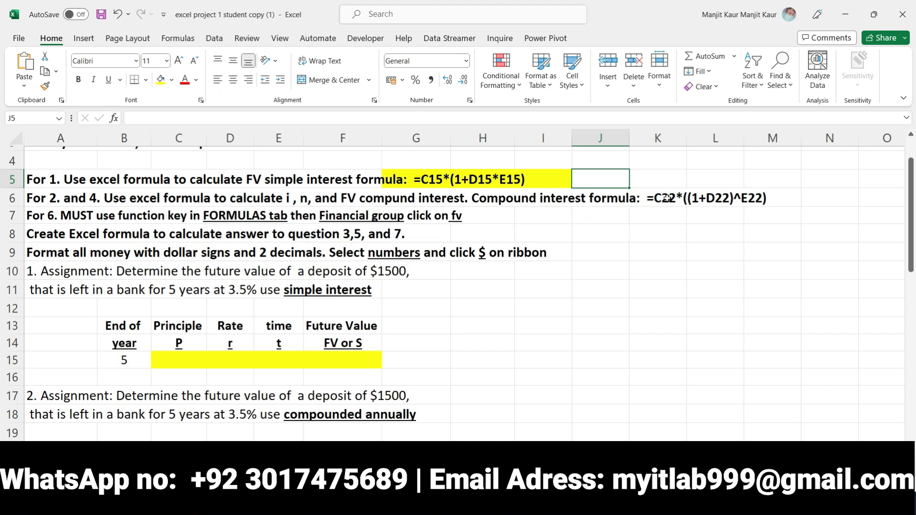
Step: Set the font color of cells K6:M6, which the compound interest formula overlaps, to the theme's red accent
{"action": "left_click_drag", "start_coordinate": [654, 202], "coordinate": [754, 203]}
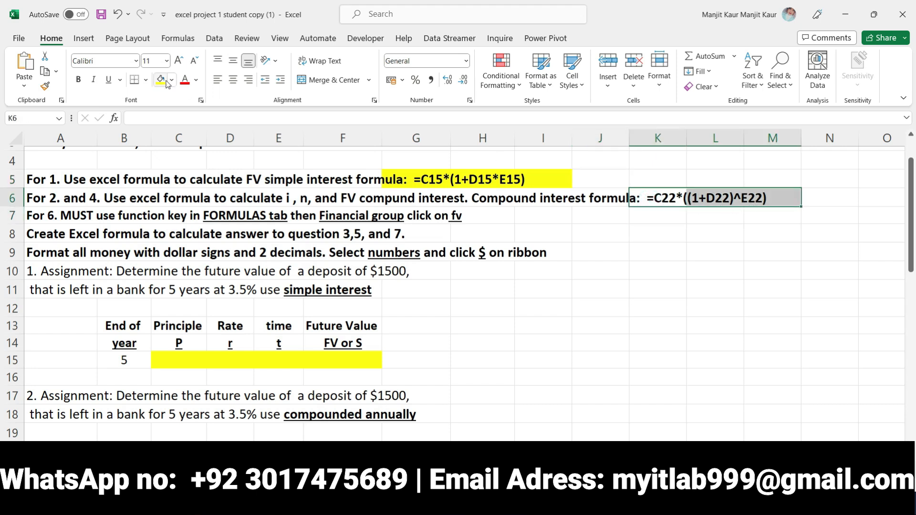
{"action": "left_click_drag", "start_coordinate": [687, 201], "coordinate": [754, 202]}
{"action": "left_click", "coordinate": [196, 79]}
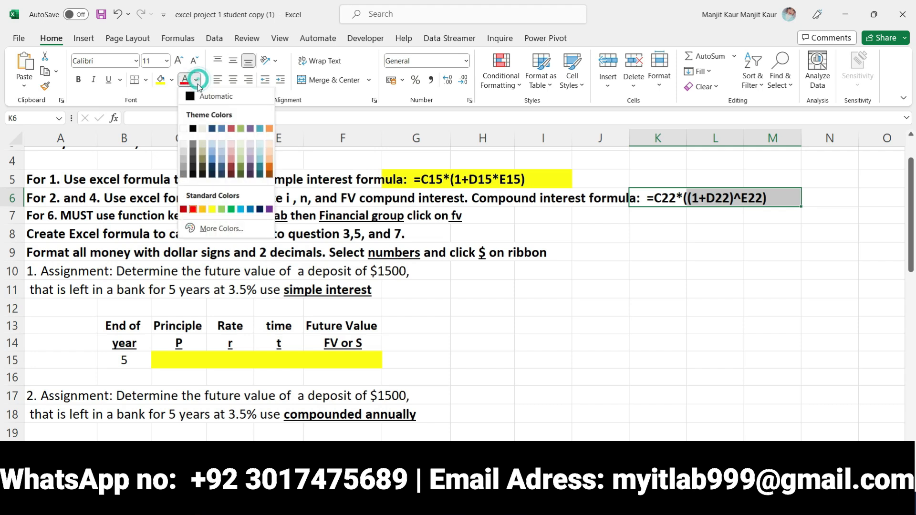
{"action": "left_click", "coordinate": [234, 129]}
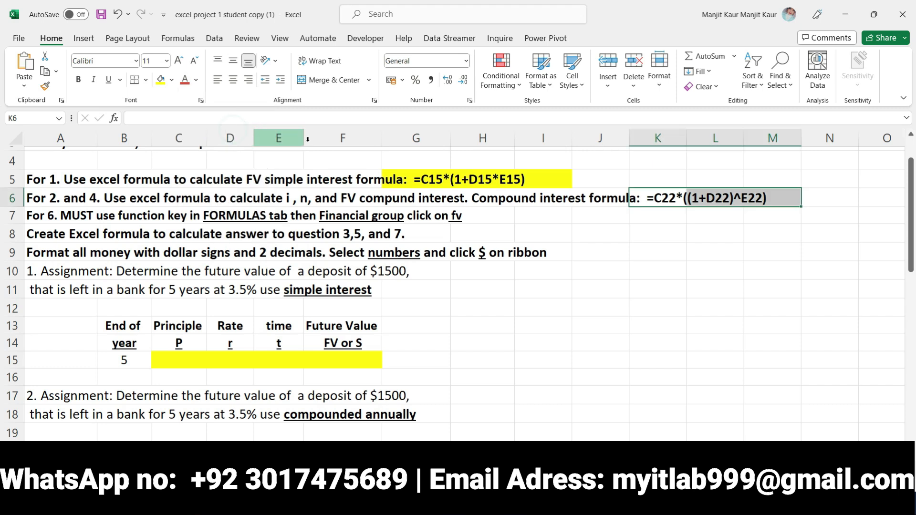
{"action": "left_click", "coordinate": [670, 255]}
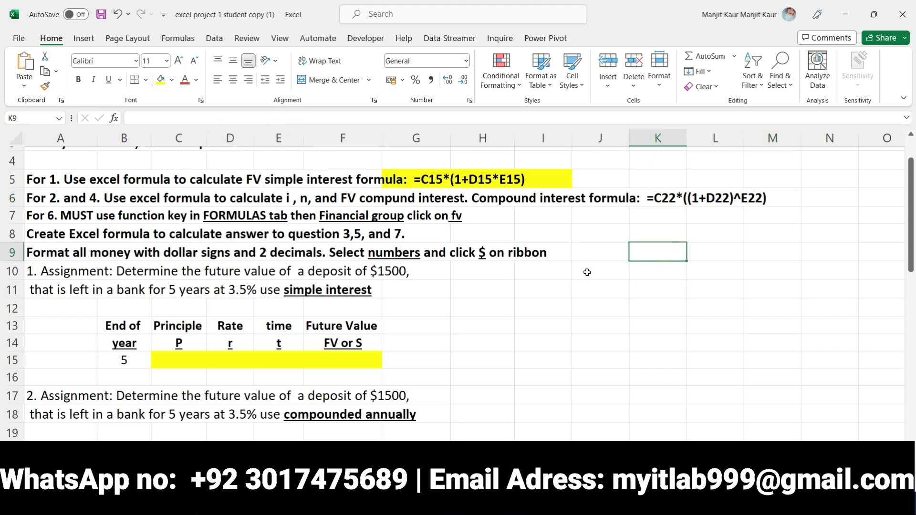
Step: Enter 1500 as the principal in C15 for the simple interest question
{"action": "scroll", "coordinate": [434, 270], "scroll_direction": "down", "scroll_amount": 1}
{"action": "scroll", "coordinate": [434, 270], "scroll_direction": "up", "scroll_amount": 3}
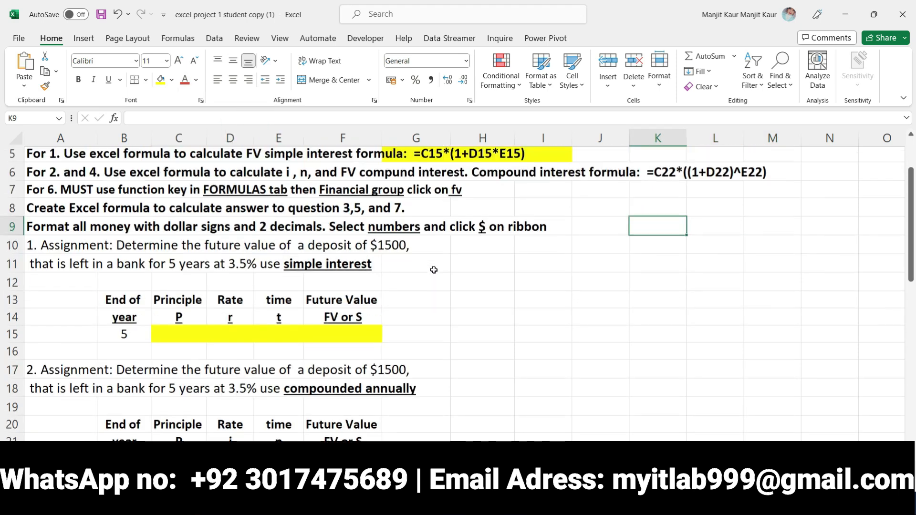
{"action": "left_click", "coordinate": [452, 224]}
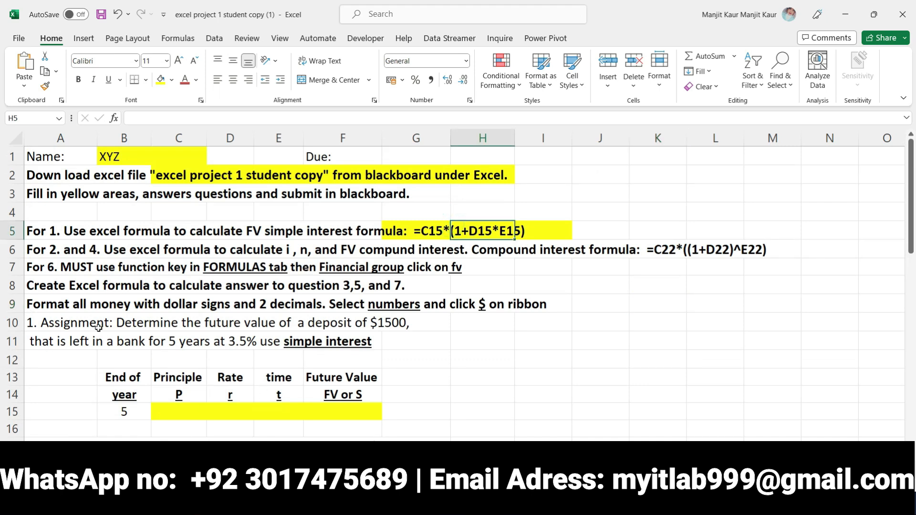
{"action": "left_click", "coordinate": [168, 415]}
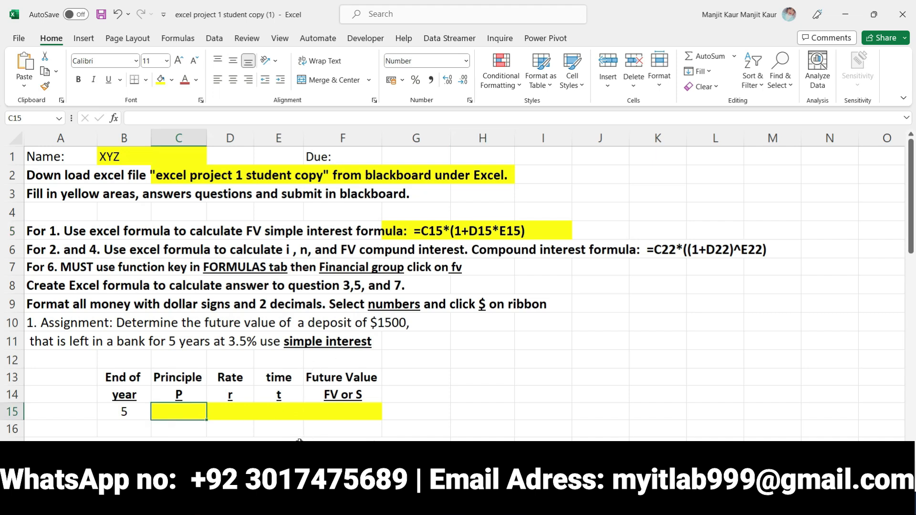
{"action": "type", "text": "1500"}
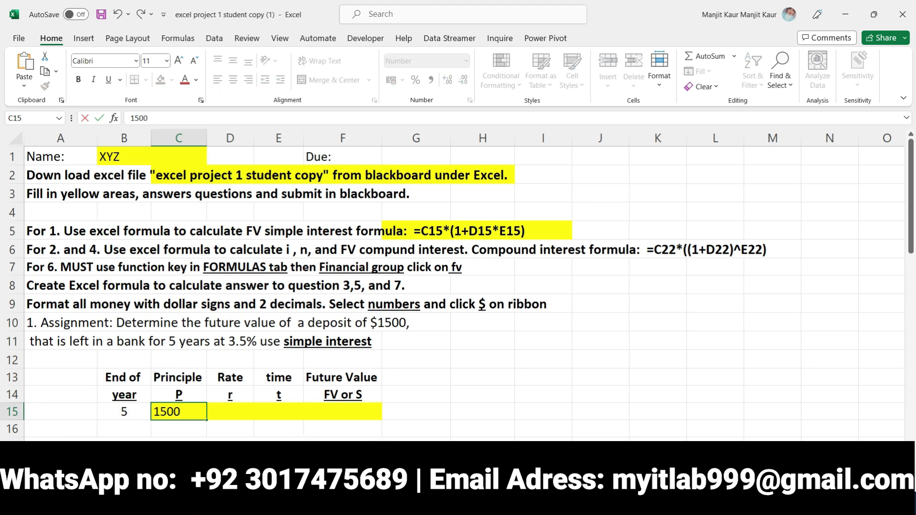
{"action": "key", "text": "Tab"}
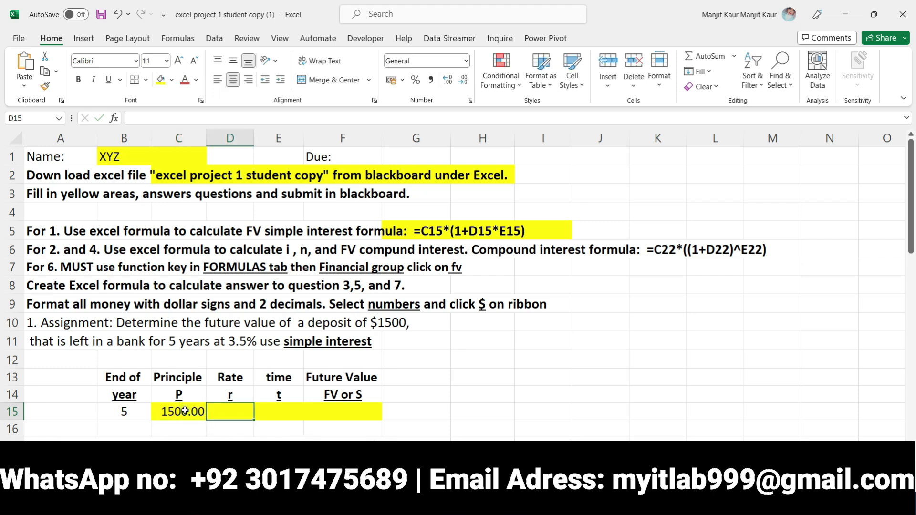
Step: Format the principal in C15 as US dollar accounting and widen column C enough to fit the amount
{"action": "left_click", "coordinate": [185, 411]}
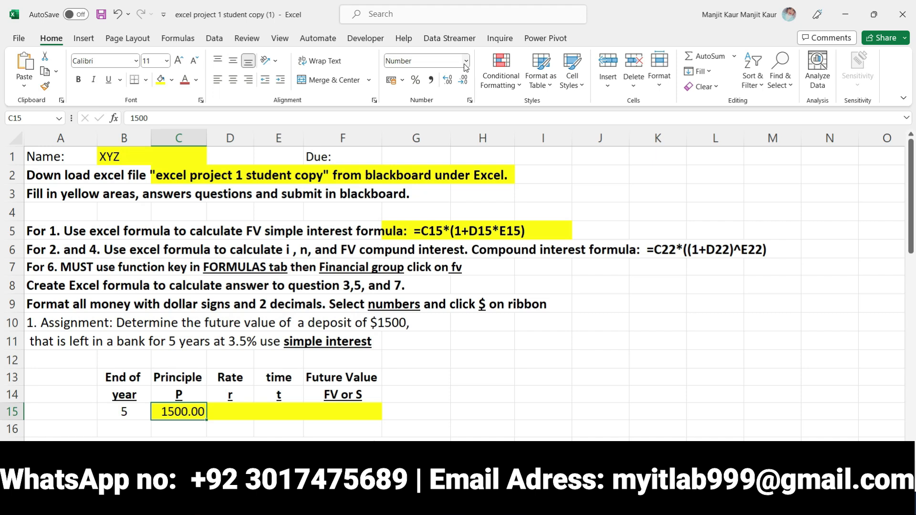
{"action": "left_click", "coordinate": [402, 80]}
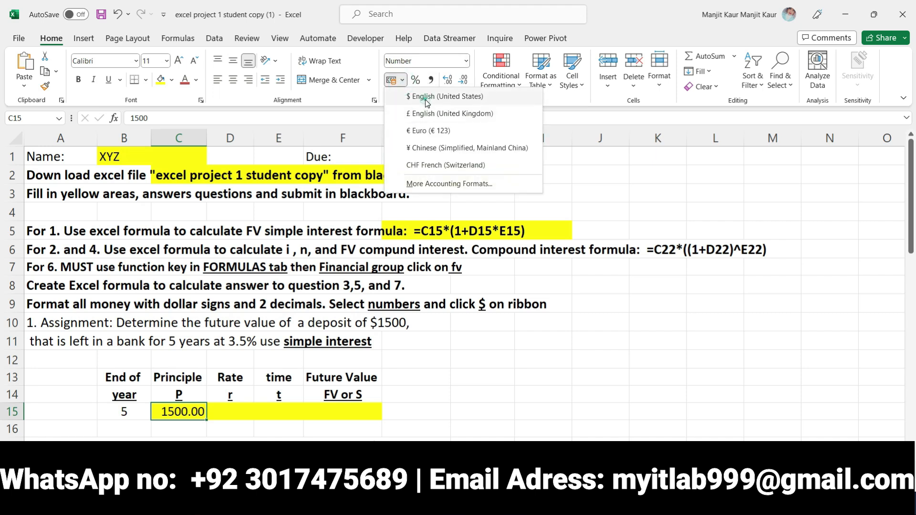
{"action": "left_click", "coordinate": [426, 100]}
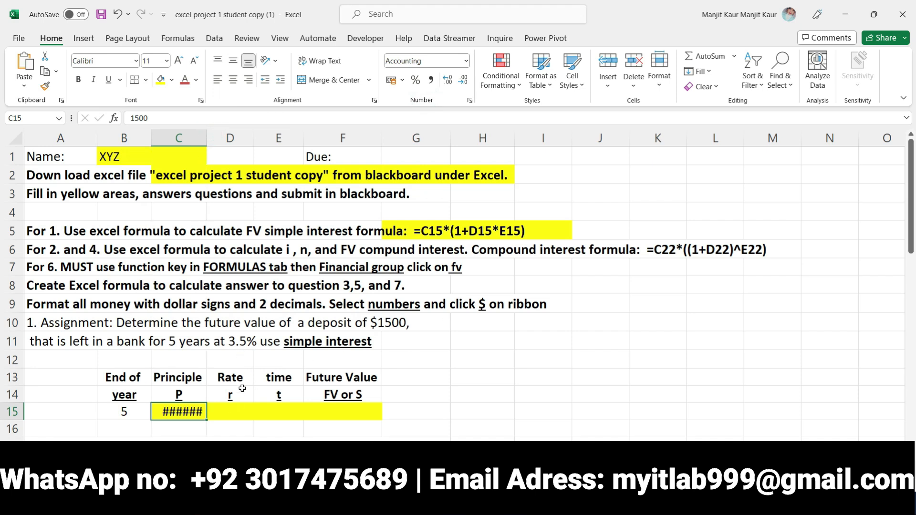
{"action": "left_click", "coordinate": [233, 408]}
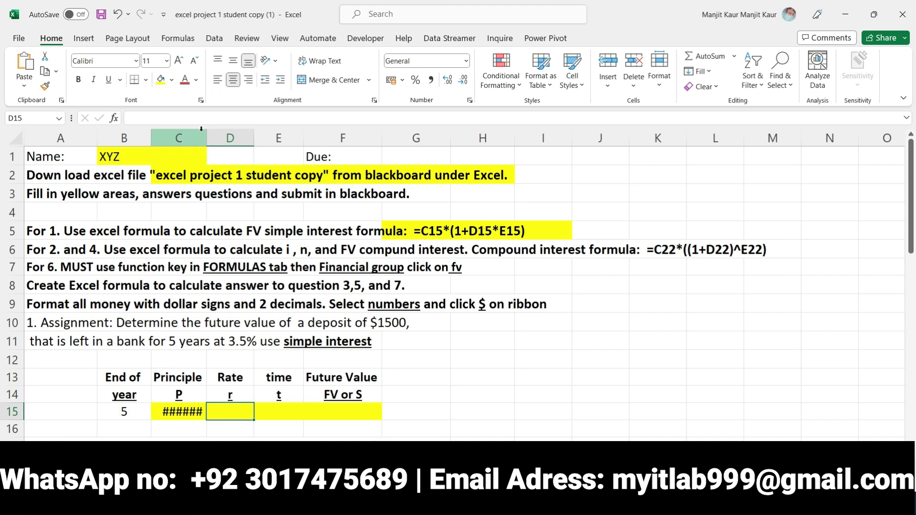
{"action": "left_click_drag", "start_coordinate": [205, 132], "coordinate": [216, 132]}
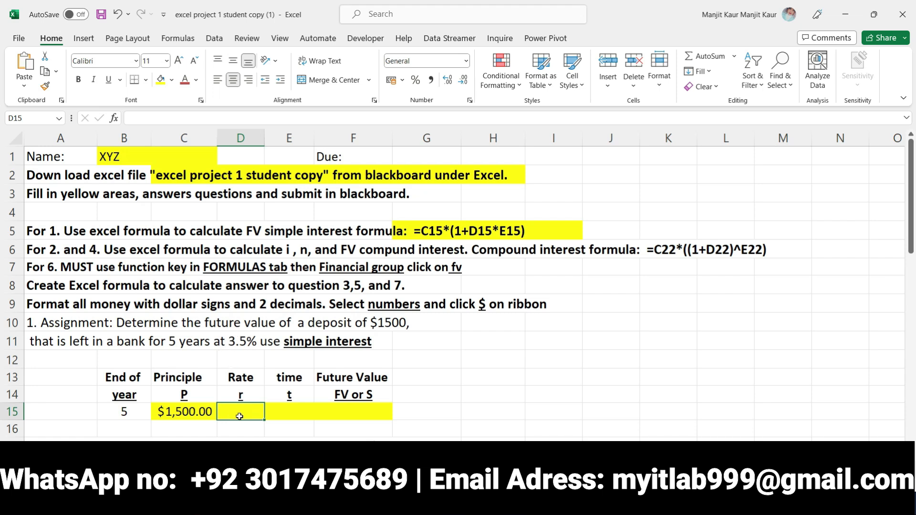
Step: Enter =3.5/100 as the rate in D15 and 5 as the time in E15
{"action": "type", "text": "=3.5/100"}
{"action": "key", "text": "Return"}
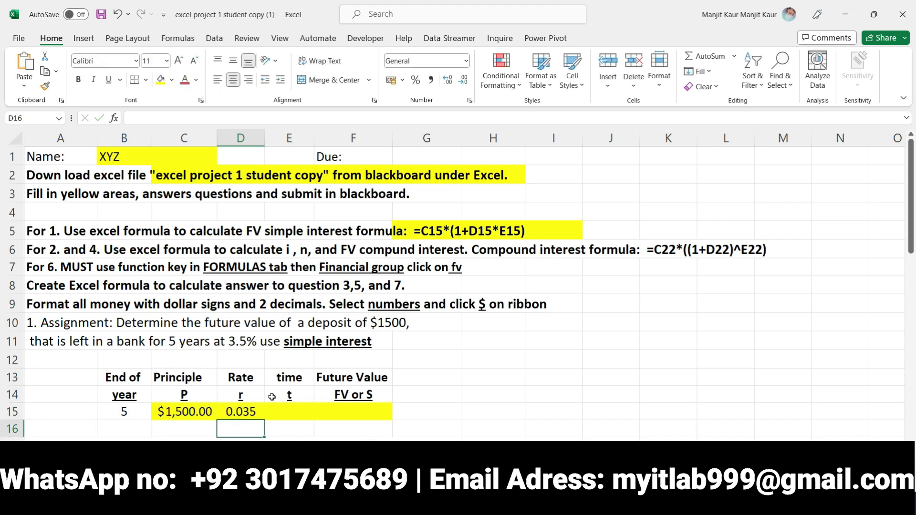
{"action": "left_click", "coordinate": [281, 411]}
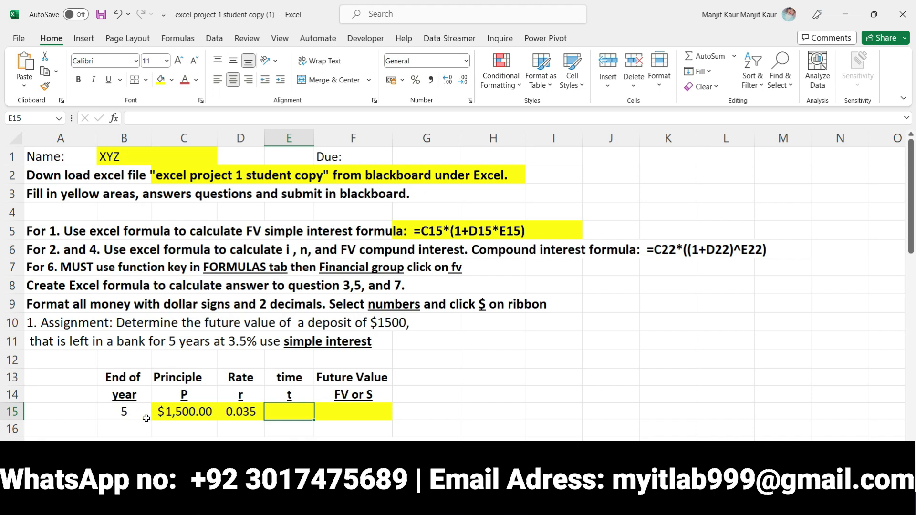
{"action": "type", "text": "5"}
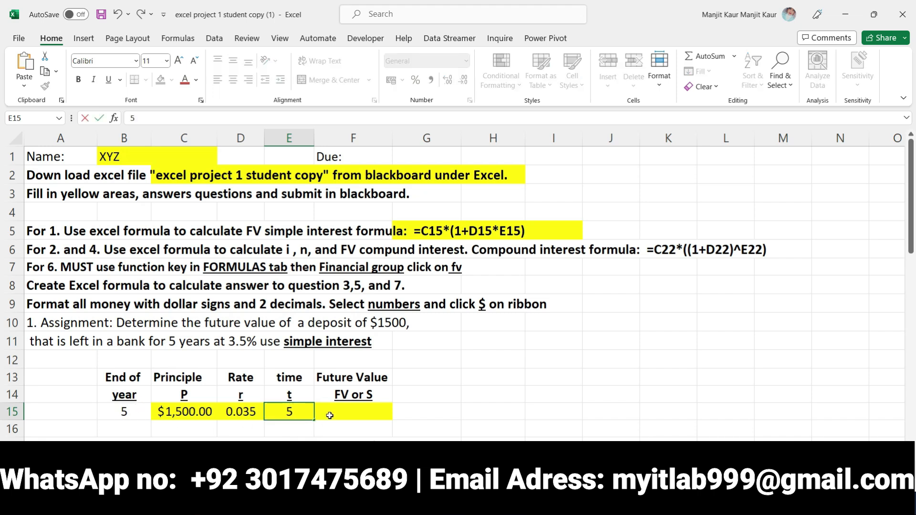
Step: Enter the simple interest formula =C15*(1+D15*E15) in F15 to calculate the future value
{"action": "left_click", "coordinate": [344, 417]}
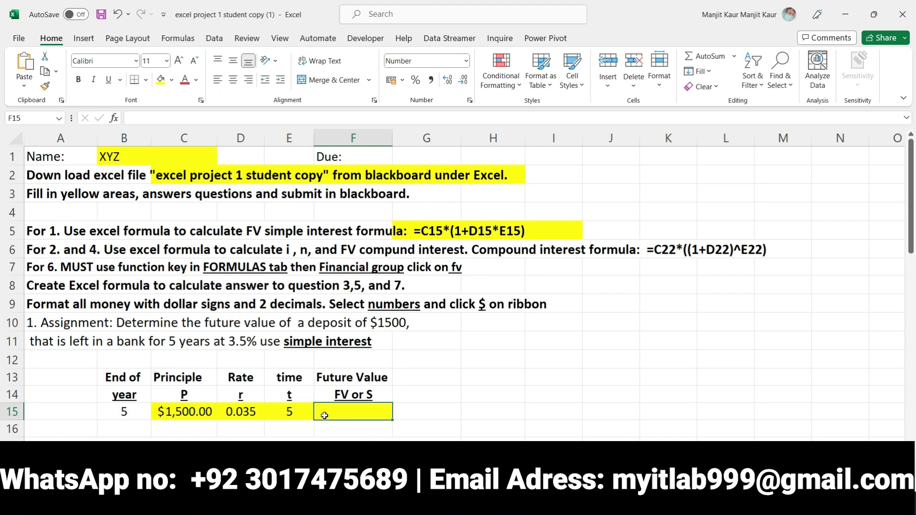
{"action": "type", "text": "="}
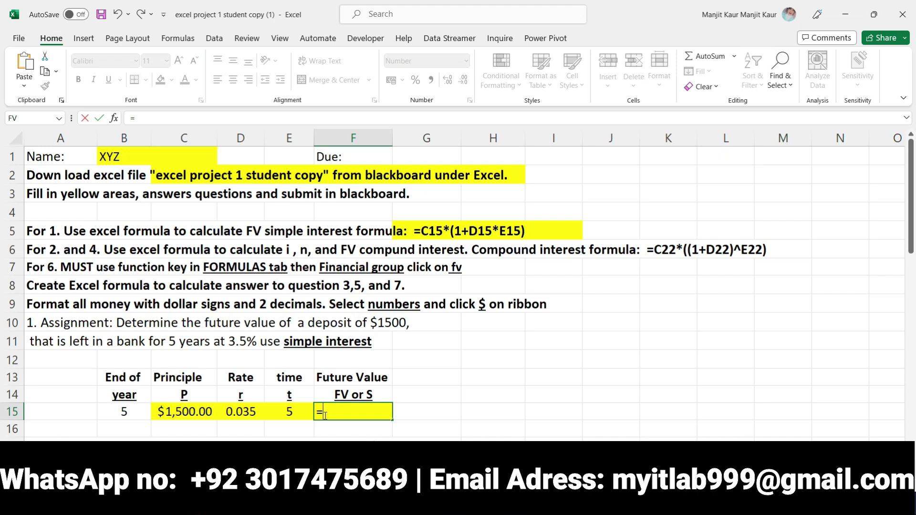
{"action": "left_click", "coordinate": [193, 416]}
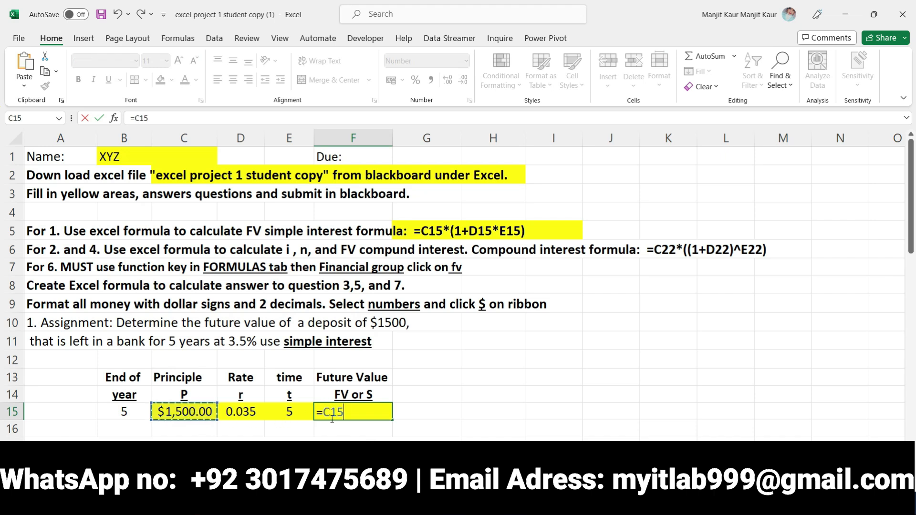
{"action": "type", "text": "*"}
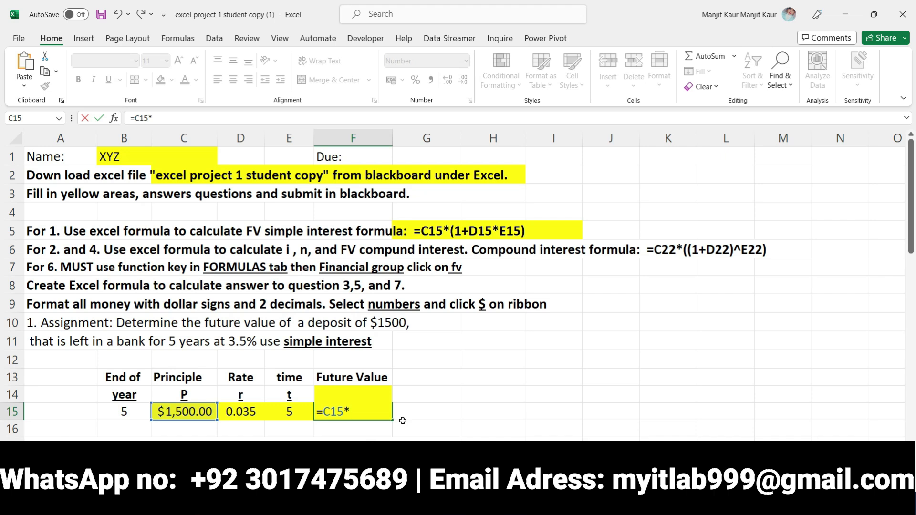
{"action": "type", "text": "(1+d15"}
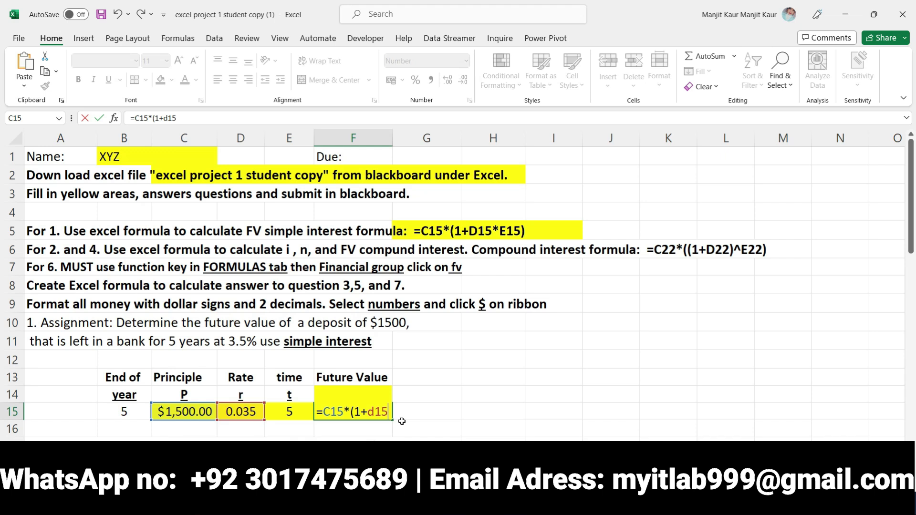
{"action": "type", "text": "*"}
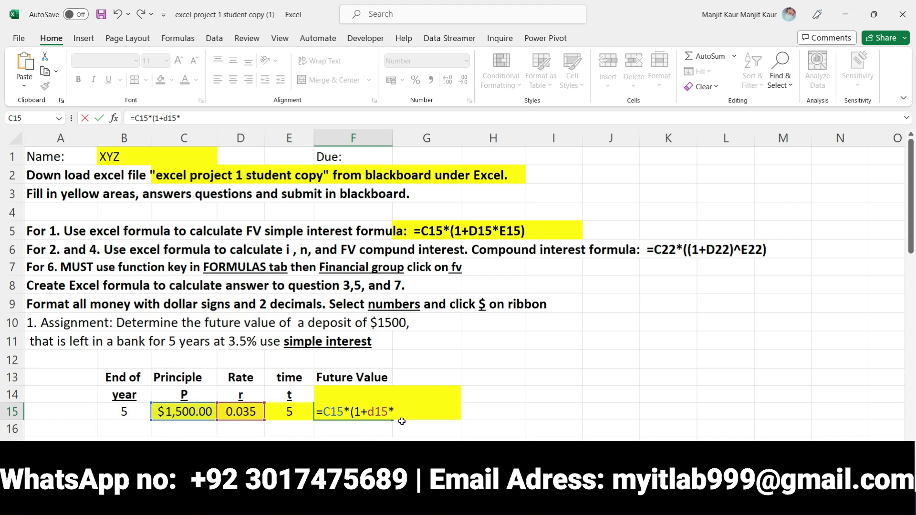
{"action": "left_click", "coordinate": [284, 416]}
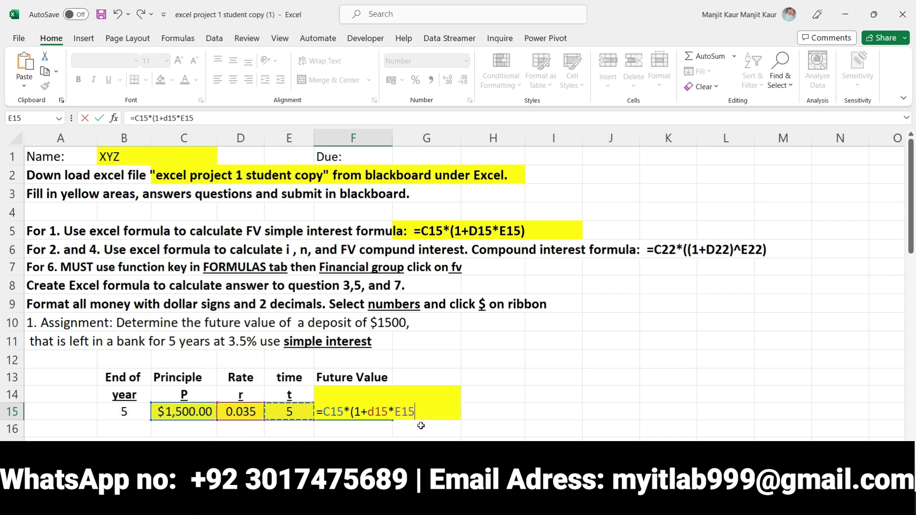
{"action": "type", "text": ")"}
{"action": "key", "text": "Return"}
Step: Format the simple interest future value in F15 as US dollar accounting
{"action": "left_click", "coordinate": [380, 411]}
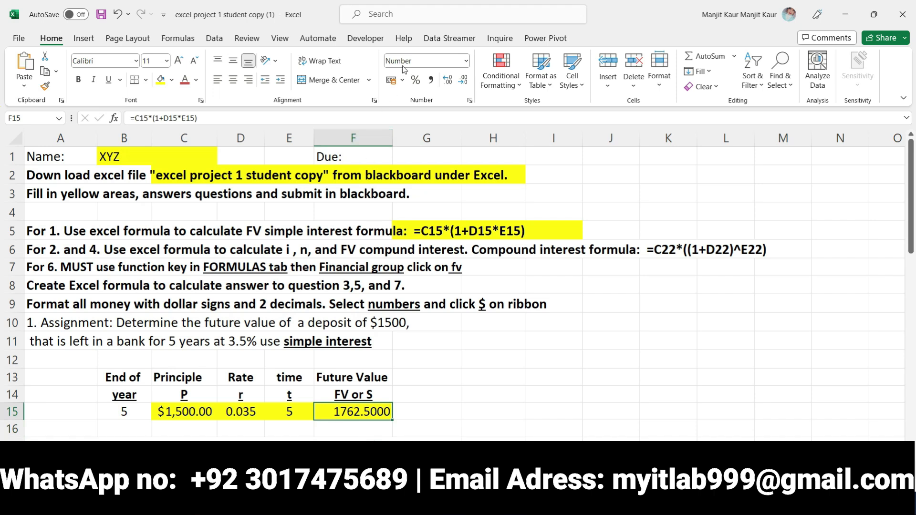
{"action": "left_click", "coordinate": [403, 80]}
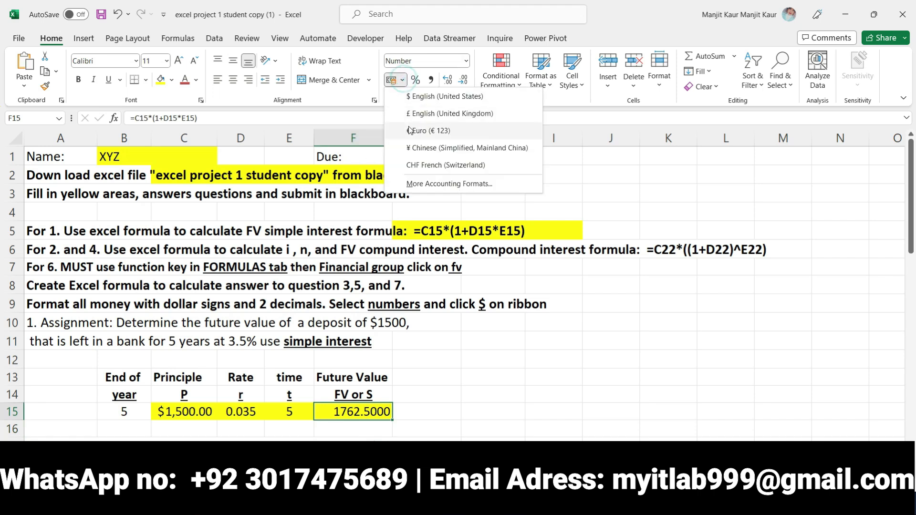
{"action": "left_click", "coordinate": [431, 96]}
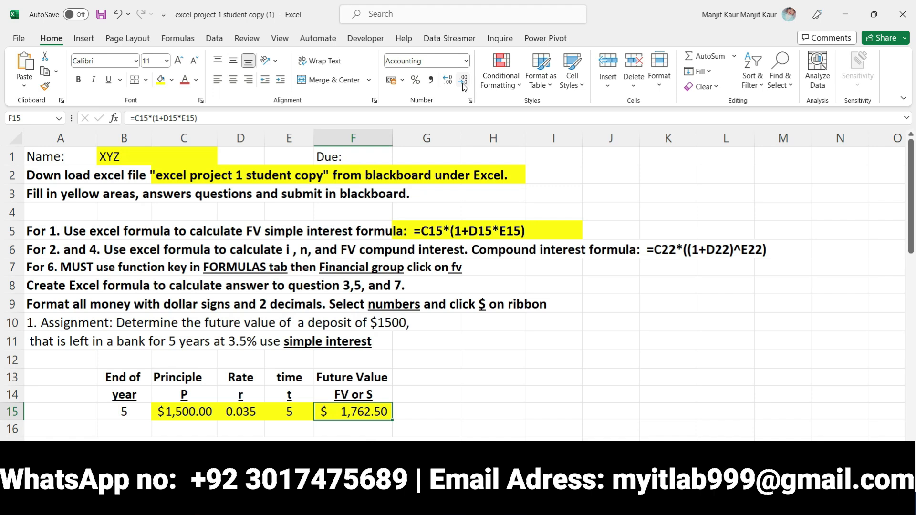
Step: Review question 2 on annual compounding in rows 17 to 22 against the compound interest instructions in row 6
{"action": "scroll", "coordinate": [484, 422], "scroll_direction": "down", "scroll_amount": 2}
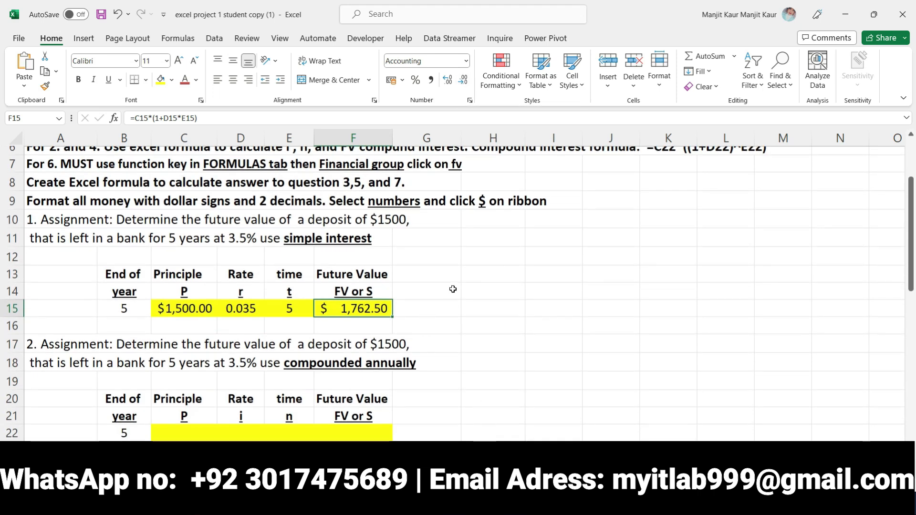
{"action": "left_click", "coordinate": [453, 290]}
{"action": "scroll", "coordinate": [474, 378], "scroll_direction": "up", "scroll_amount": 2}
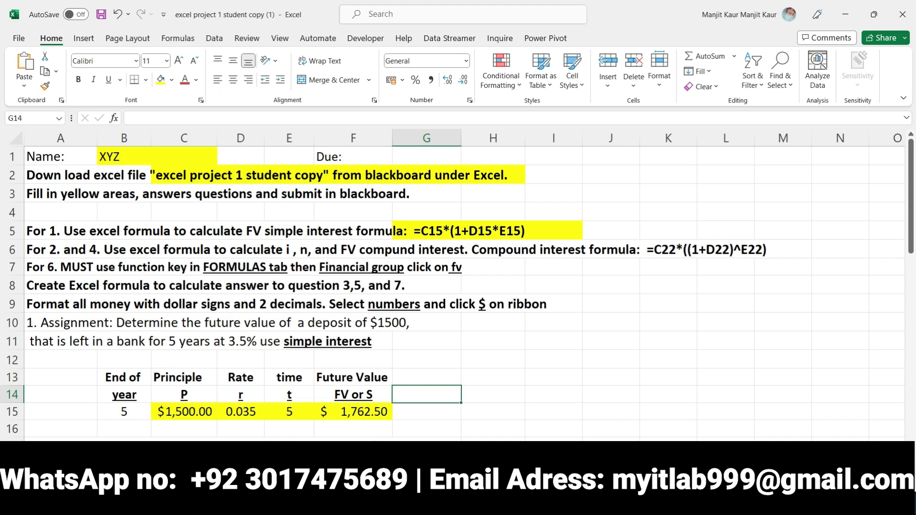
{"action": "scroll", "coordinate": [164, 410], "scroll_direction": "down", "scroll_amount": 3}
{"action": "scroll", "coordinate": [164, 411], "scroll_direction": "up", "scroll_amount": 1}
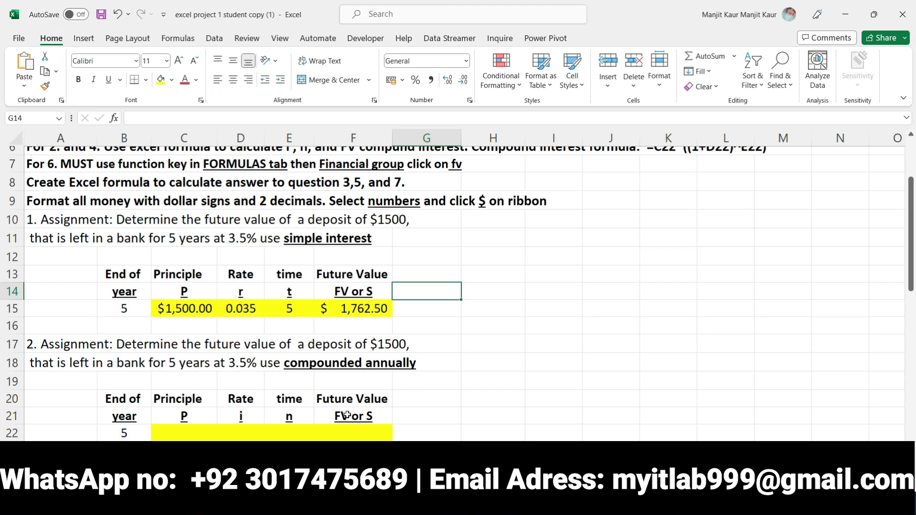
{"action": "scroll", "coordinate": [351, 420], "scroll_direction": "up", "scroll_amount": 2}
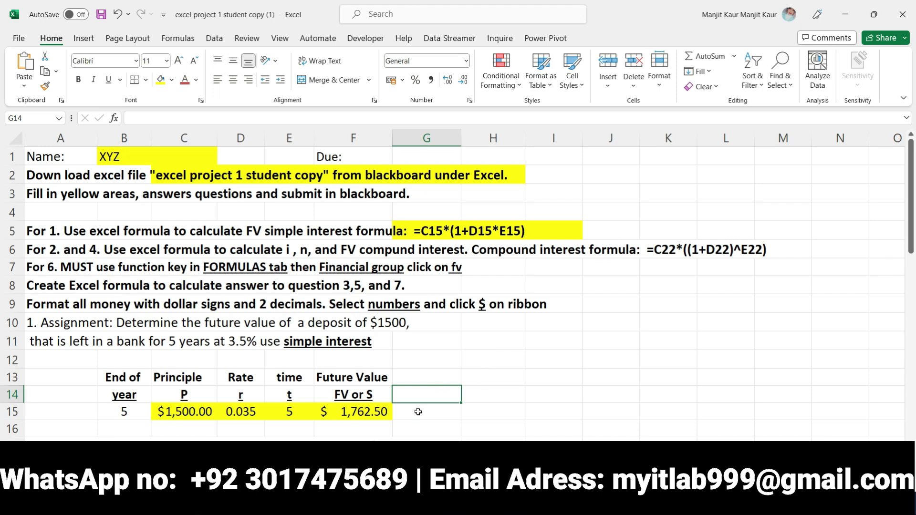
{"action": "scroll", "coordinate": [408, 409], "scroll_direction": "down", "scroll_amount": 1}
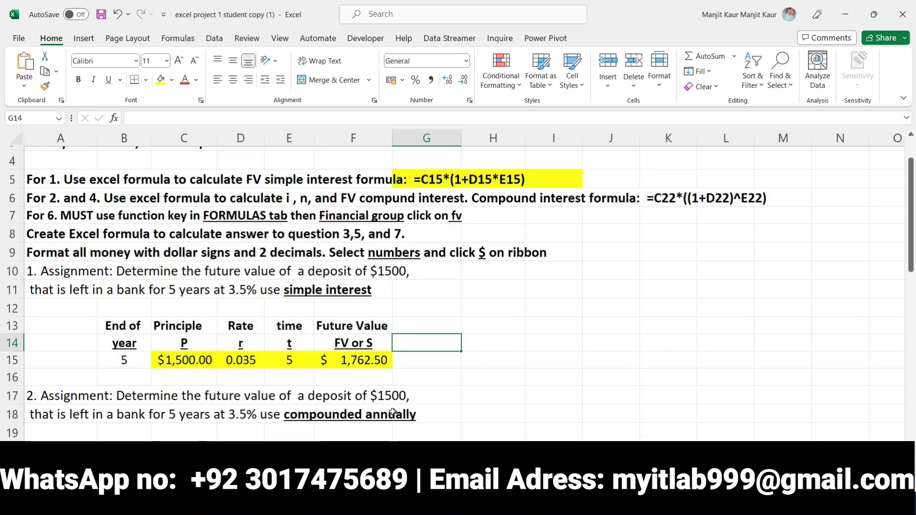
{"action": "scroll", "coordinate": [392, 413], "scroll_direction": "up", "scroll_amount": 1}
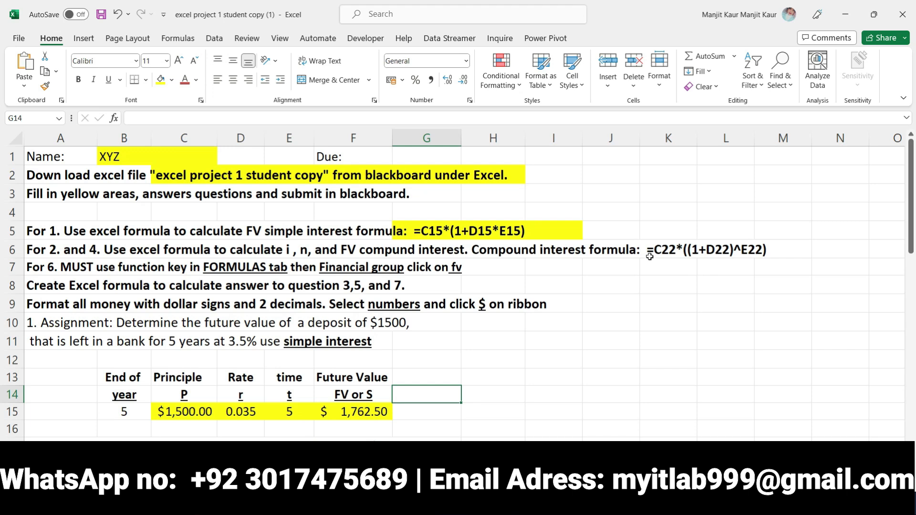
Step: Highlight cells K6:M6, covering the compound interest formula in the instructions, with yellow fill
{"action": "left_click", "coordinate": [650, 254]}
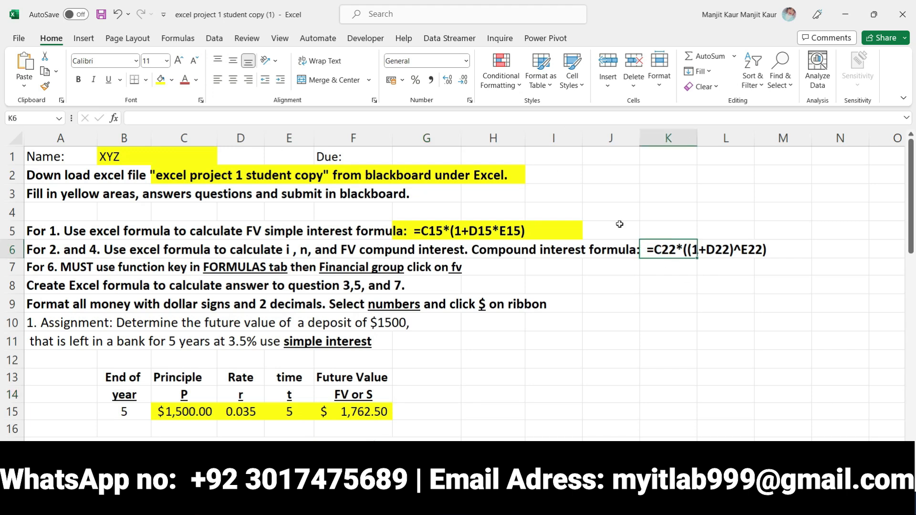
{"action": "left_click", "coordinate": [652, 268]}
{"action": "left_click", "coordinate": [653, 246]}
{"action": "left_click_drag", "start_coordinate": [653, 247], "coordinate": [782, 249]}
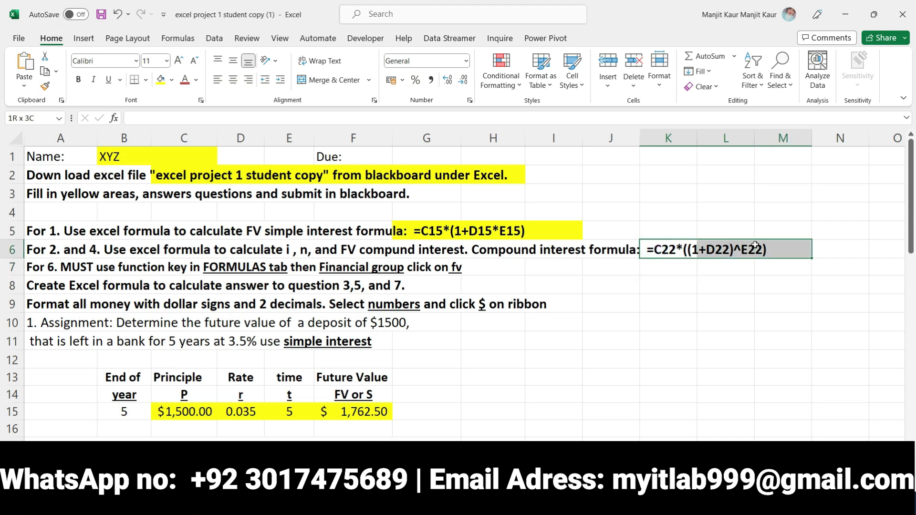
{"action": "left_click", "coordinate": [161, 79]}
{"action": "left_click_drag", "start_coordinate": [798, 379], "coordinate": [789, 362]}
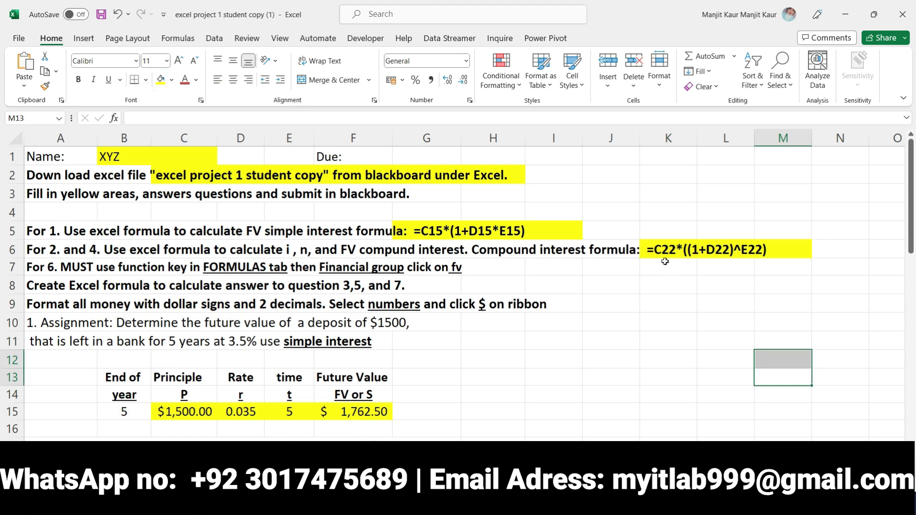
Step: Enter 1500 as the compound interest principal in C22 and format it as US dollar accounting
{"action": "scroll", "coordinate": [525, 334], "scroll_direction": "down", "scroll_amount": 3}
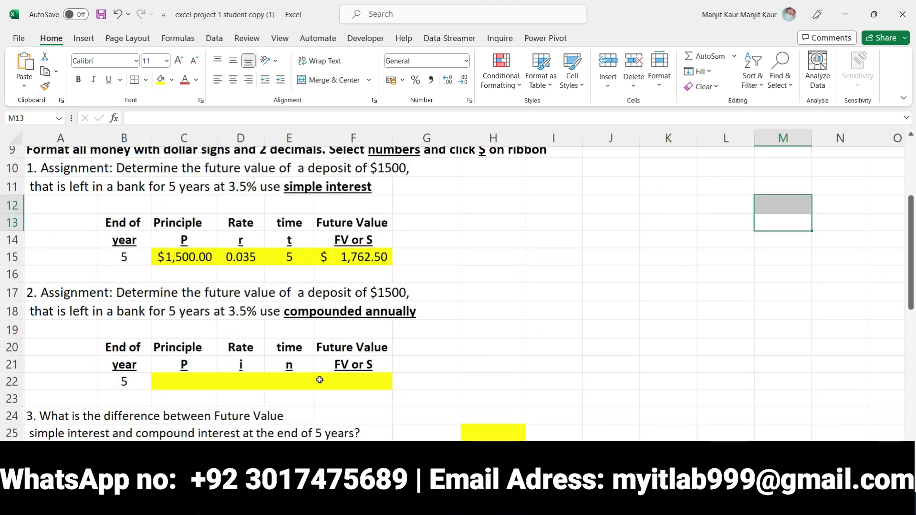
{"action": "left_click", "coordinate": [177, 383]}
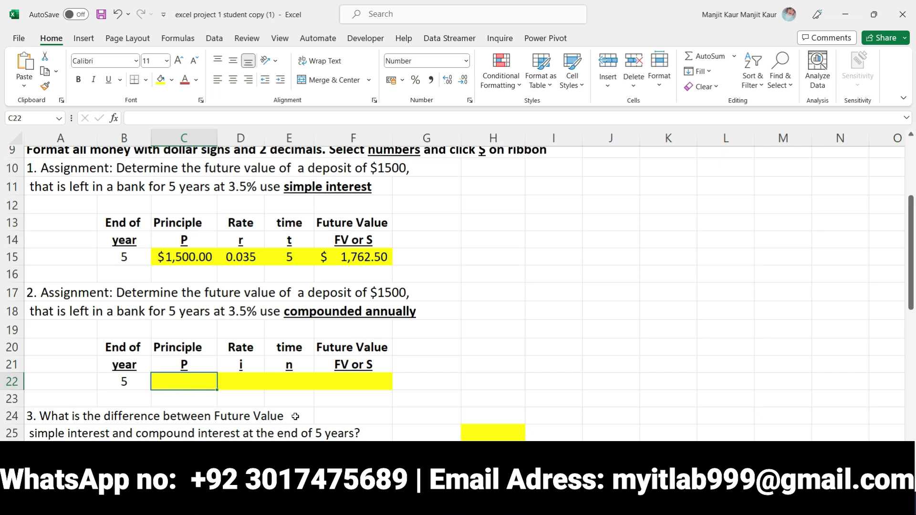
{"action": "type", "text": "1500"}
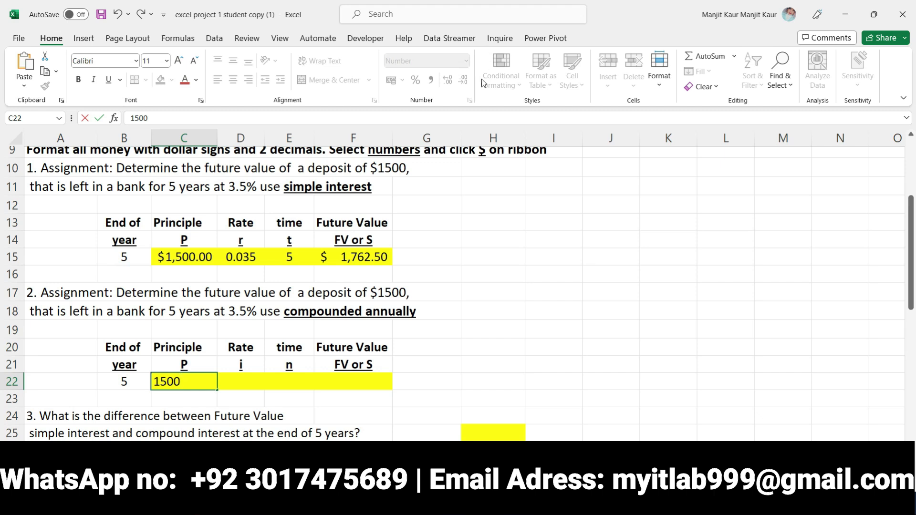
{"action": "left_click", "coordinate": [231, 381]}
{"action": "left_click", "coordinate": [191, 382]}
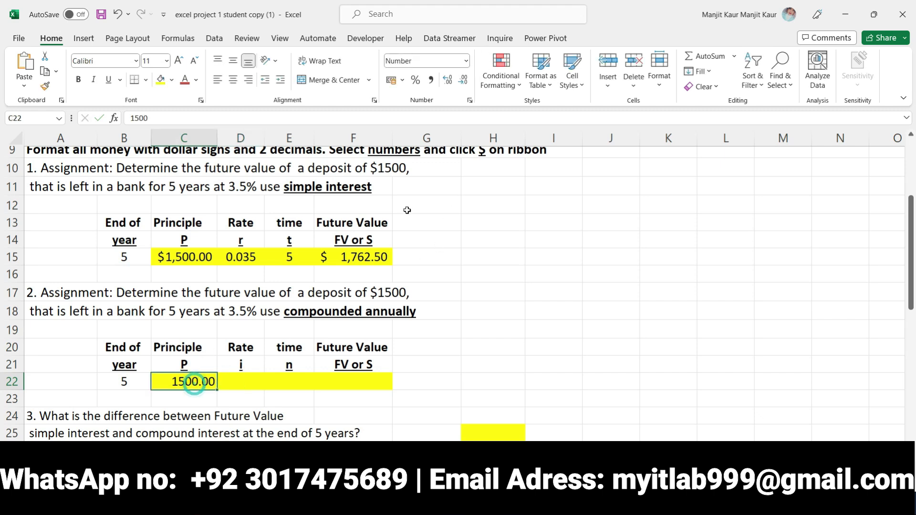
{"action": "left_click", "coordinate": [402, 81]}
{"action": "left_click", "coordinate": [427, 101]}
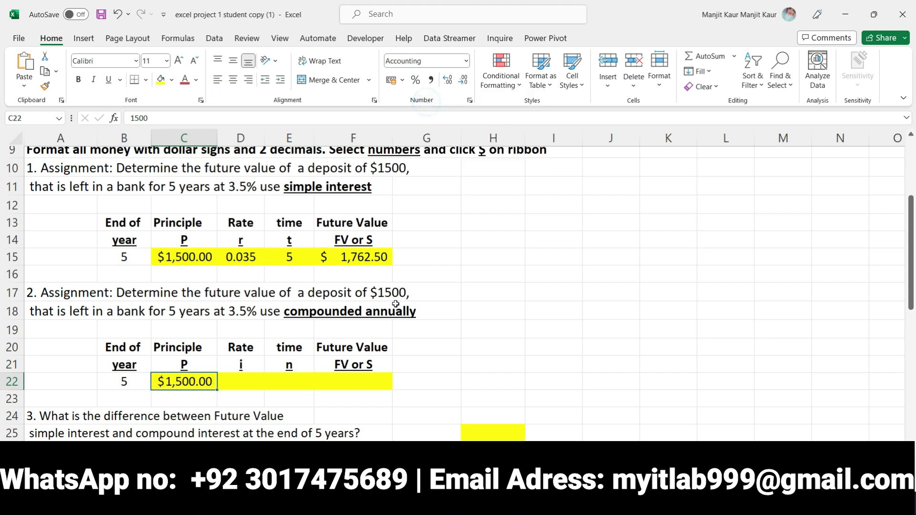
Step: Enter =3.5/100 as the compound interest rate in D22
{"action": "left_click", "coordinate": [251, 381]}
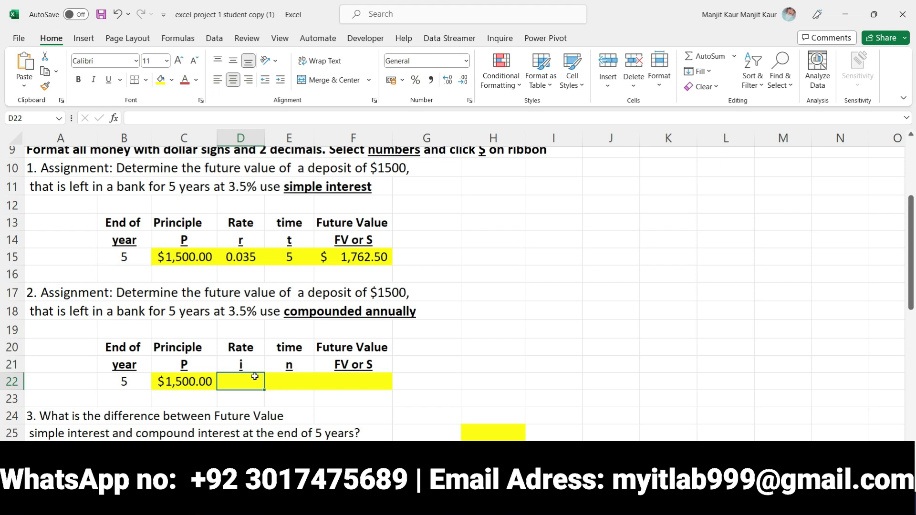
{"action": "type", "text": "="}
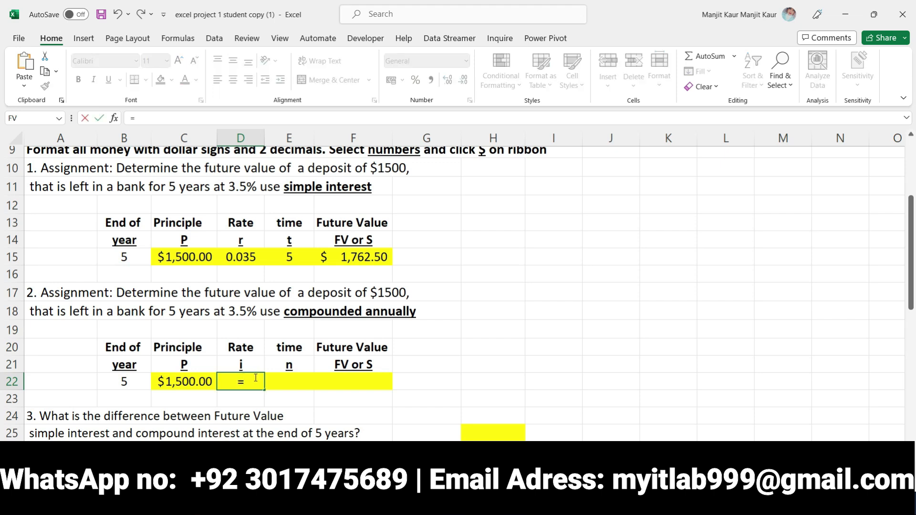
{"action": "type", "text": "3.5/100"}
{"action": "key", "text": "Return"}
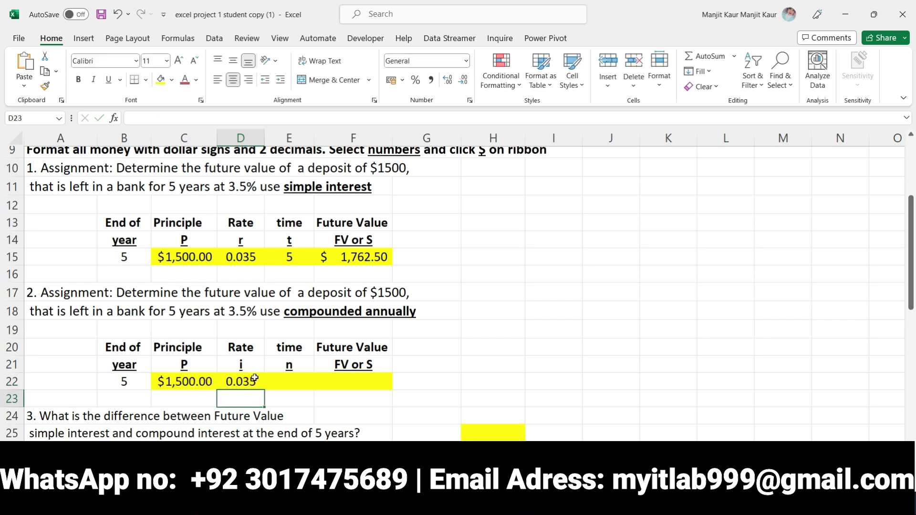
Step: Enter 5 as the compound interest time n in cell E22
{"action": "left_click", "coordinate": [282, 383]}
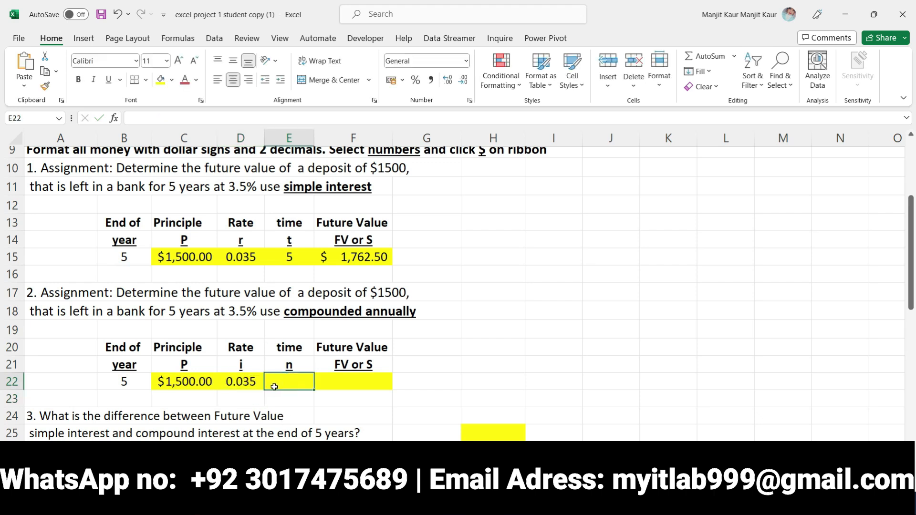
{"action": "type", "text": "5"}
{"action": "left_click", "coordinate": [349, 386]}
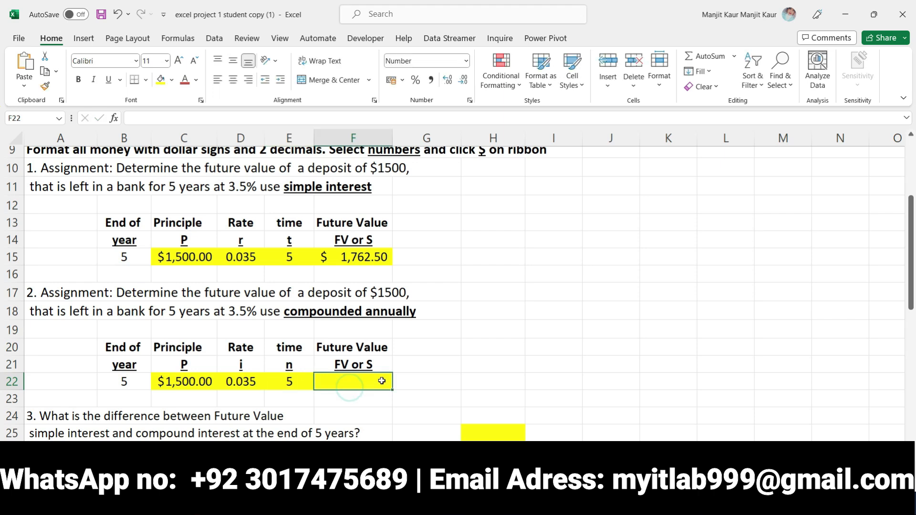
Step: Enter the compound interest future value formula =C22*((1+D22)^E22) in F22, following the highlighted instruction in row 6
{"action": "scroll", "coordinate": [500, 327], "scroll_direction": "up", "scroll_amount": 2}
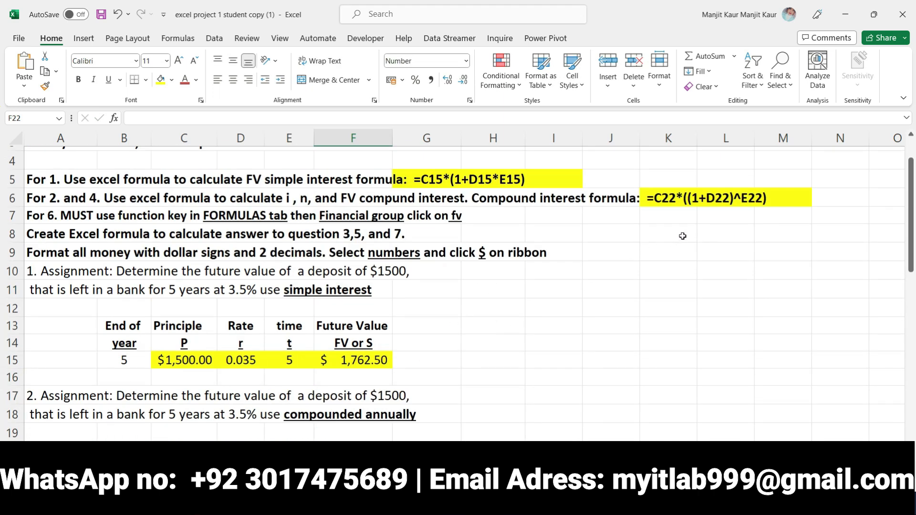
{"action": "scroll", "coordinate": [682, 237], "scroll_direction": "down", "scroll_amount": 1}
{"action": "scroll", "coordinate": [682, 236], "scroll_direction": "up", "scroll_amount": 1}
{"action": "scroll", "coordinate": [681, 235], "scroll_direction": "down", "scroll_amount": 1}
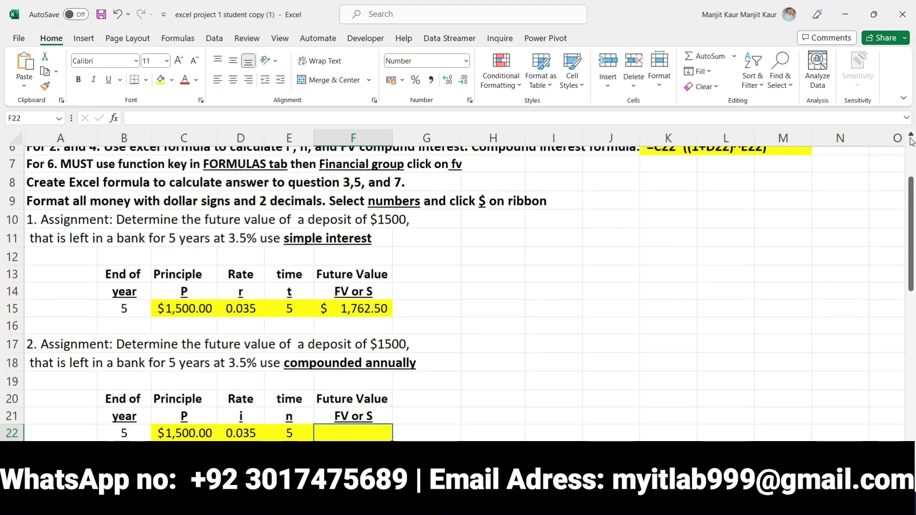
{"action": "scroll", "coordinate": [452, 286], "scroll_direction": "down", "scroll_amount": 1}
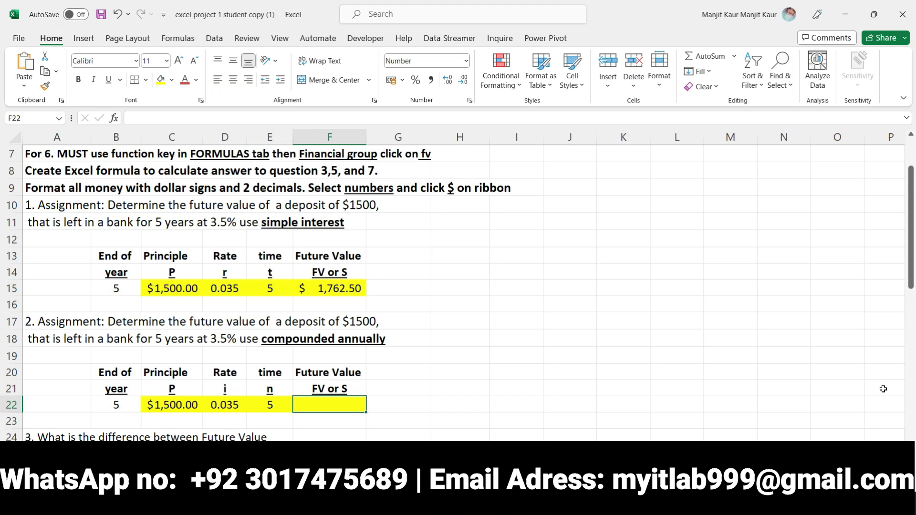
{"action": "scroll", "coordinate": [2, 248], "scroll_direction": "up", "scroll_amount": 1}
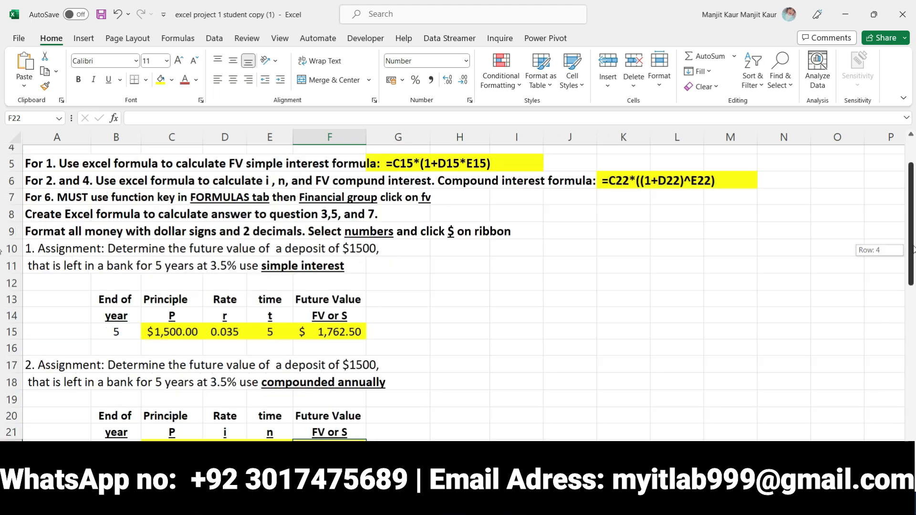
{"action": "scroll", "coordinate": [1, 248], "scroll_direction": "down", "scroll_amount": 1}
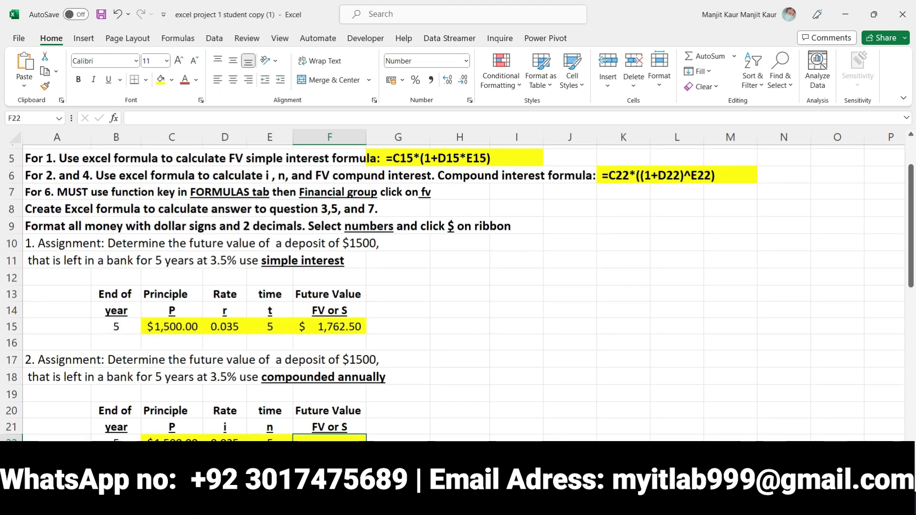
{"action": "type", "text": "="}
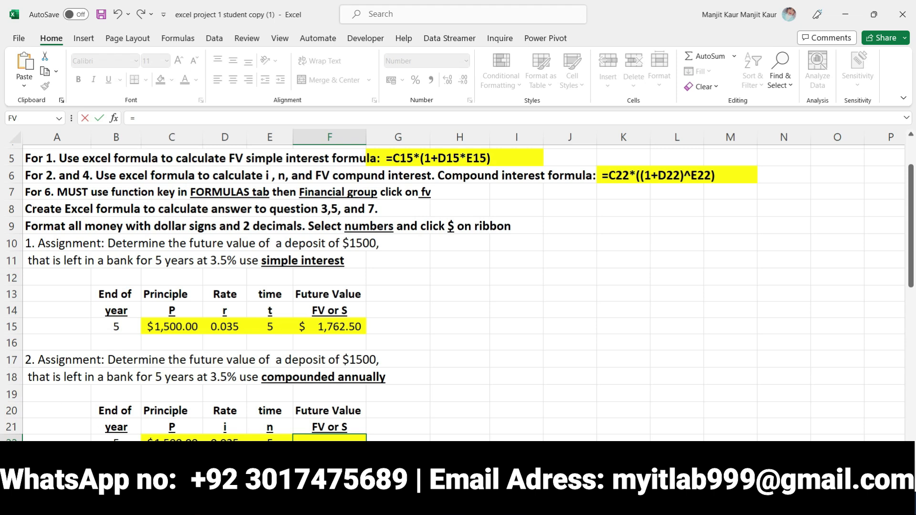
{"action": "left_click", "coordinate": [171, 444]}
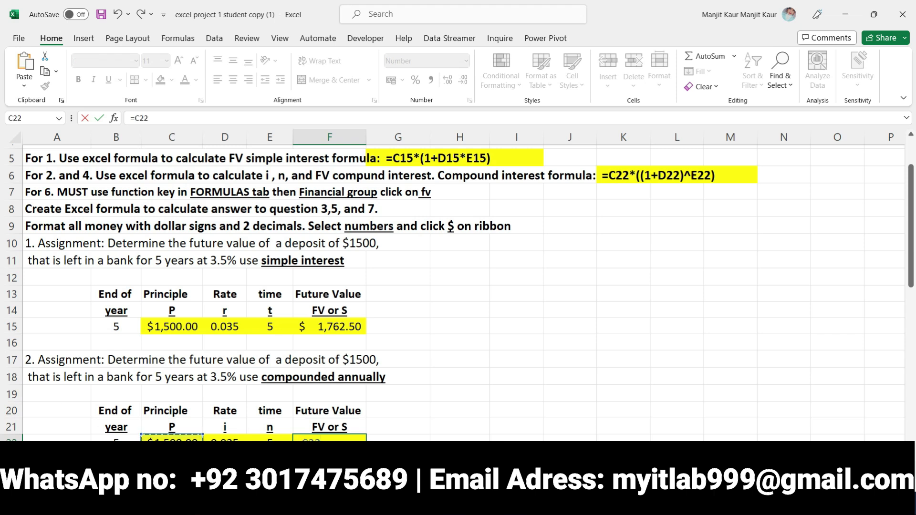
{"action": "type", "text": "*"}
{"action": "left_click", "coordinate": [225, 443]}
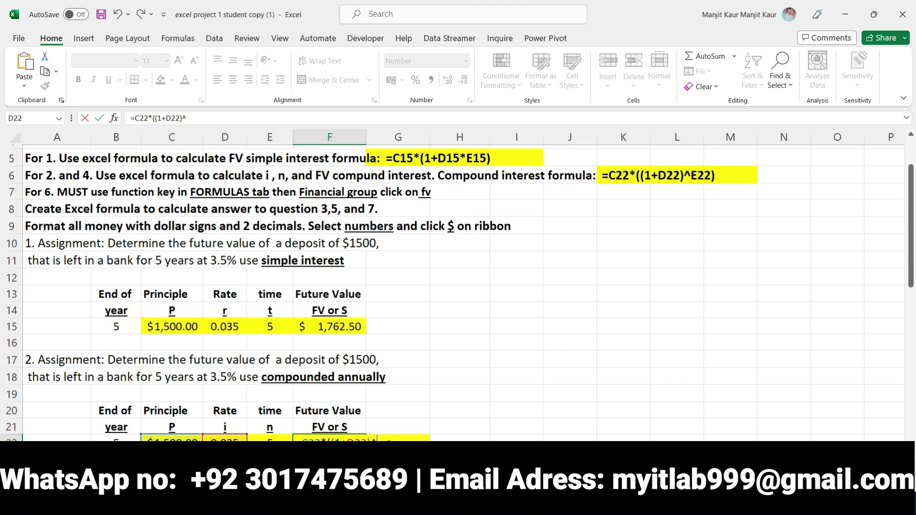
{"action": "left_click", "coordinate": [270, 444]}
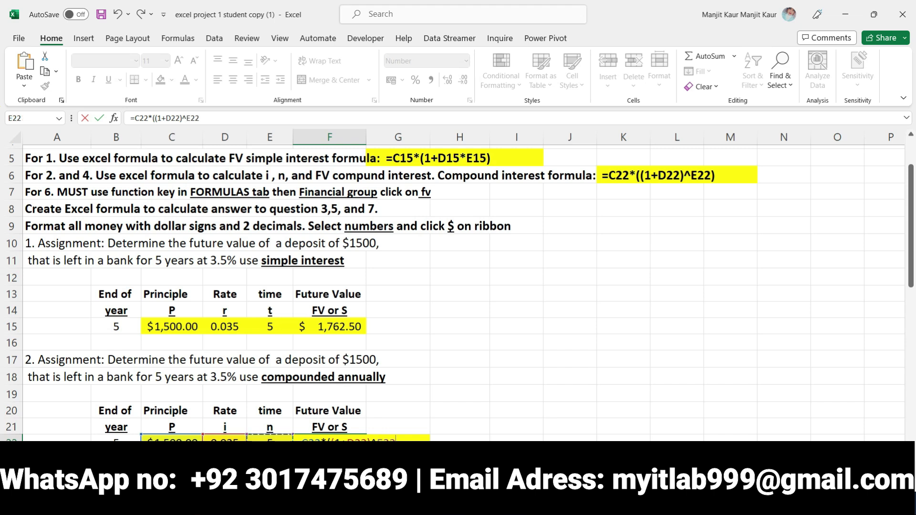
{"action": "type", "text": ")"}
{"action": "key", "text": "Return"}
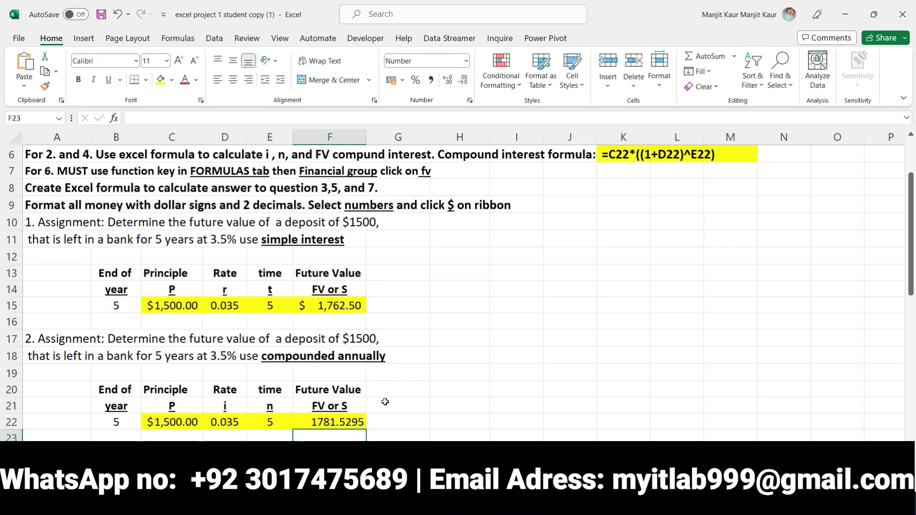
Step: Format the compound interest future value in F22 as US dollar accounting
{"action": "left_click", "coordinate": [342, 424]}
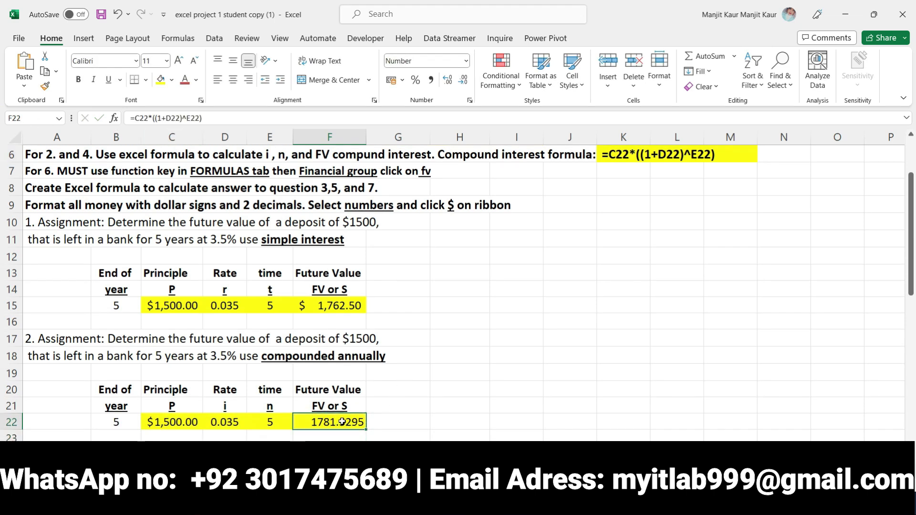
{"action": "left_click", "coordinate": [402, 80]}
{"action": "left_click", "coordinate": [435, 96]}
Step: Review question 3 in rows 24 and 25 against the simple and compound future values in F15 and F22
{"action": "scroll", "coordinate": [478, 368], "scroll_direction": "down", "scroll_amount": 1}
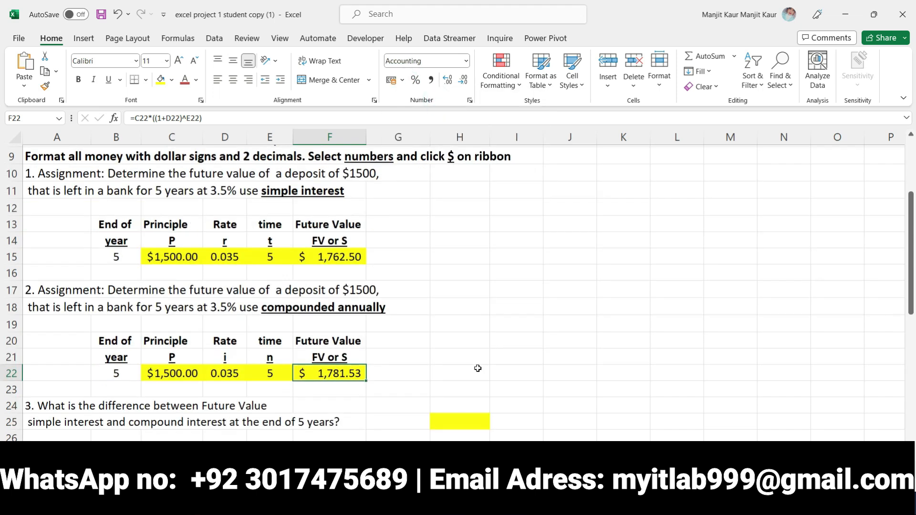
{"action": "left_click", "coordinate": [393, 372]}
{"action": "scroll", "coordinate": [331, 426], "scroll_direction": "down", "scroll_amount": 1}
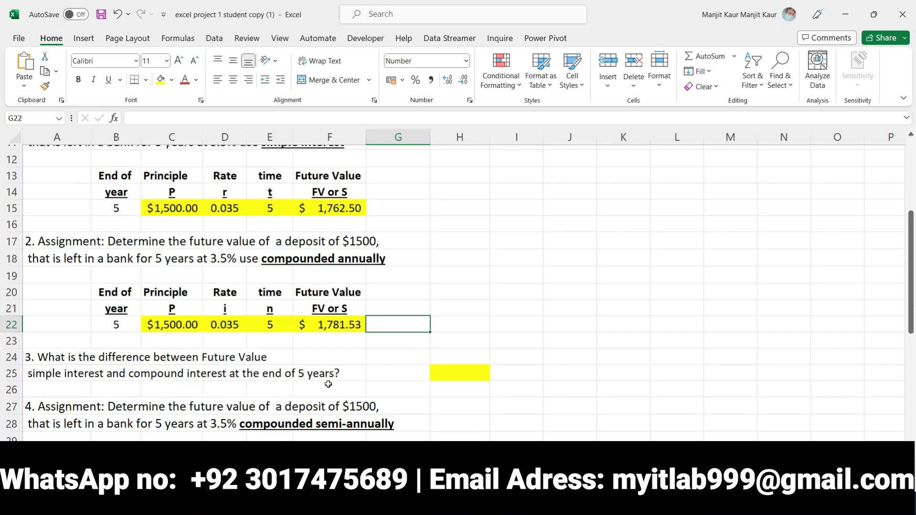
{"action": "scroll", "coordinate": [328, 384], "scroll_direction": "up", "scroll_amount": 2}
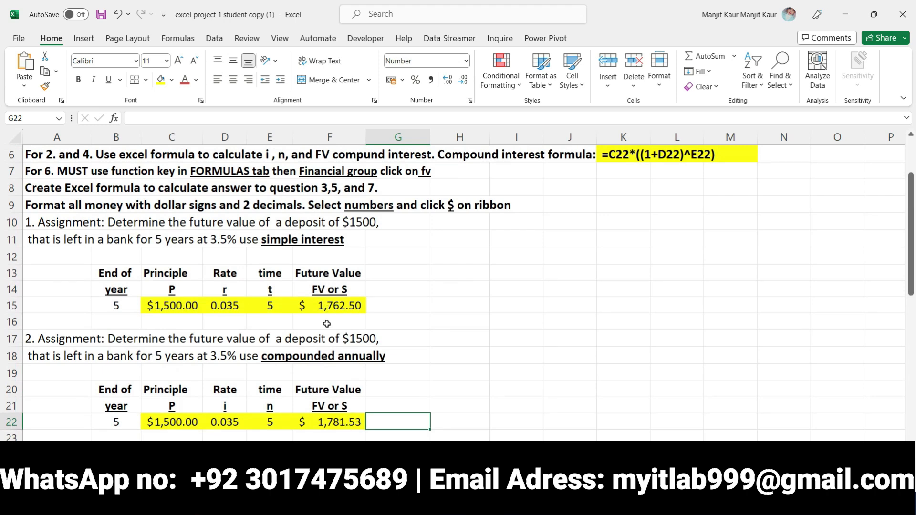
{"action": "scroll", "coordinate": [342, 356], "scroll_direction": "down", "scroll_amount": 2}
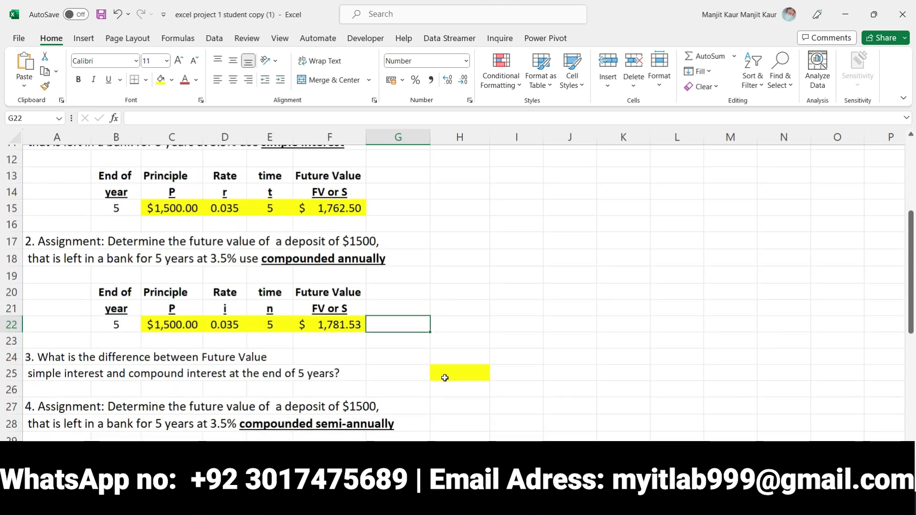